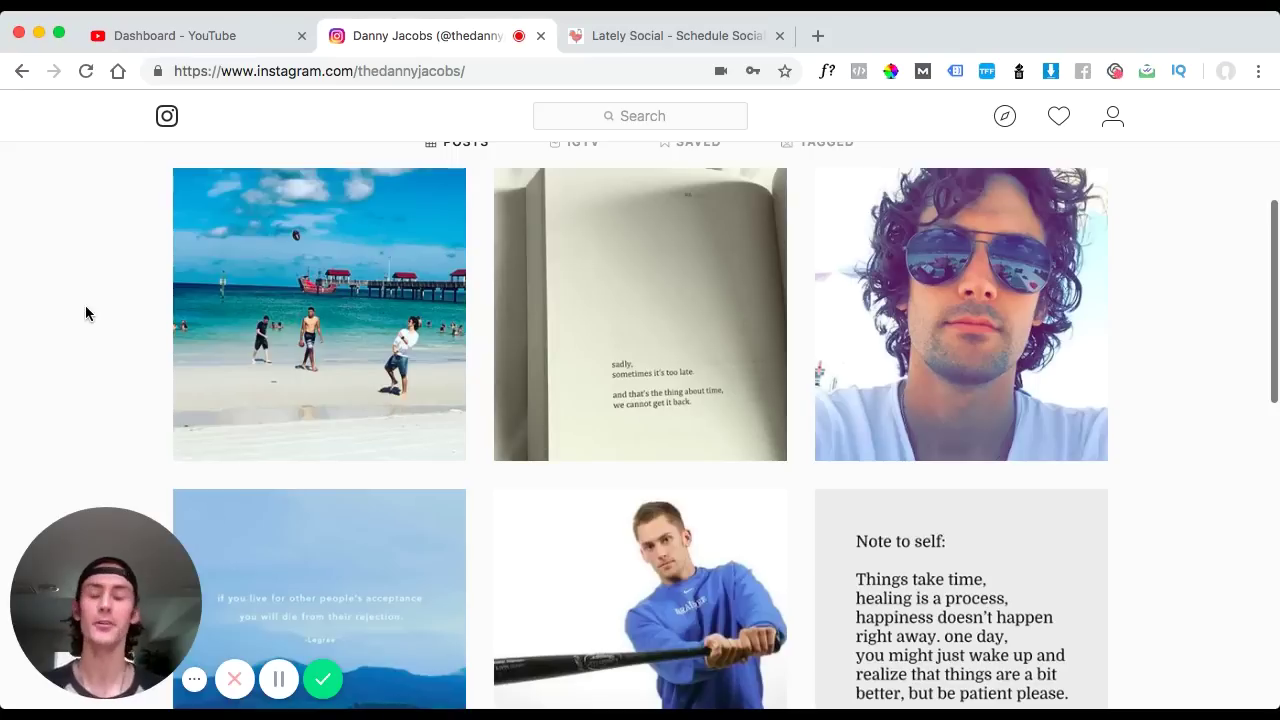
# Look through the post grid on the Instagram profile page and return to the profile header.
pyautogui.scroll(2, 85, 313)
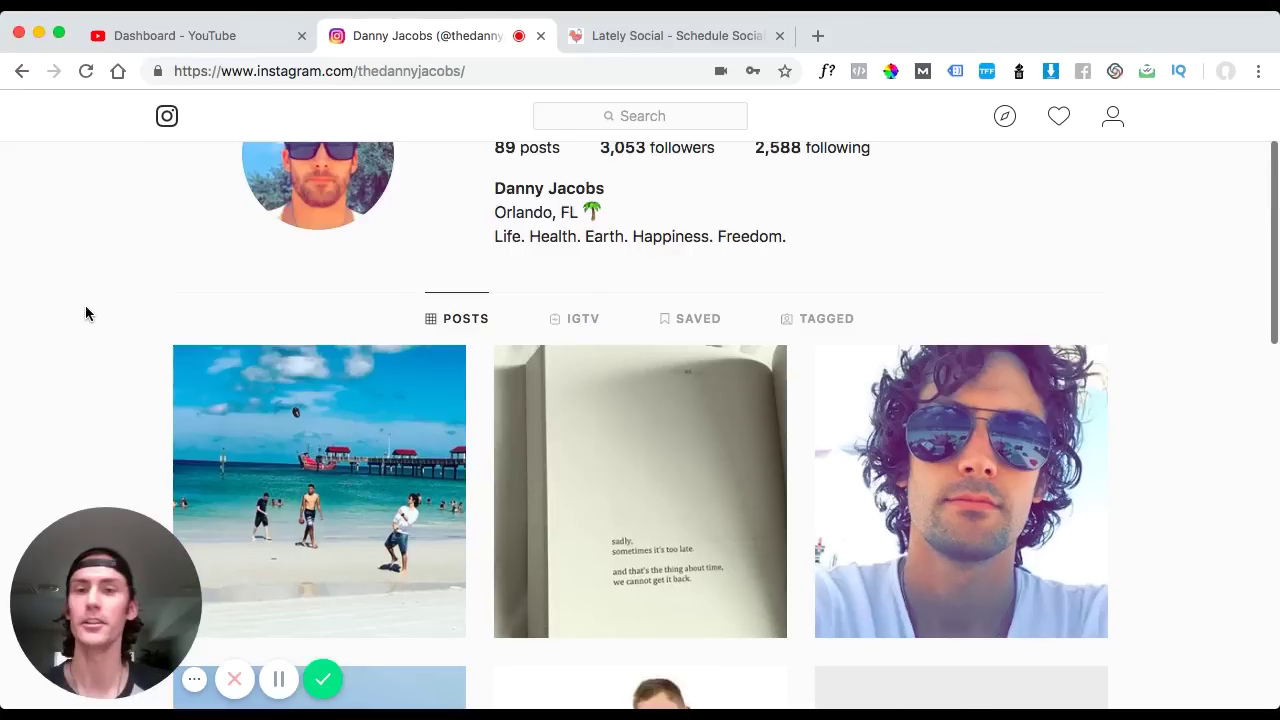
pyautogui.scroll(1, 85, 313)
pyautogui.scroll(-10, 85, 313)
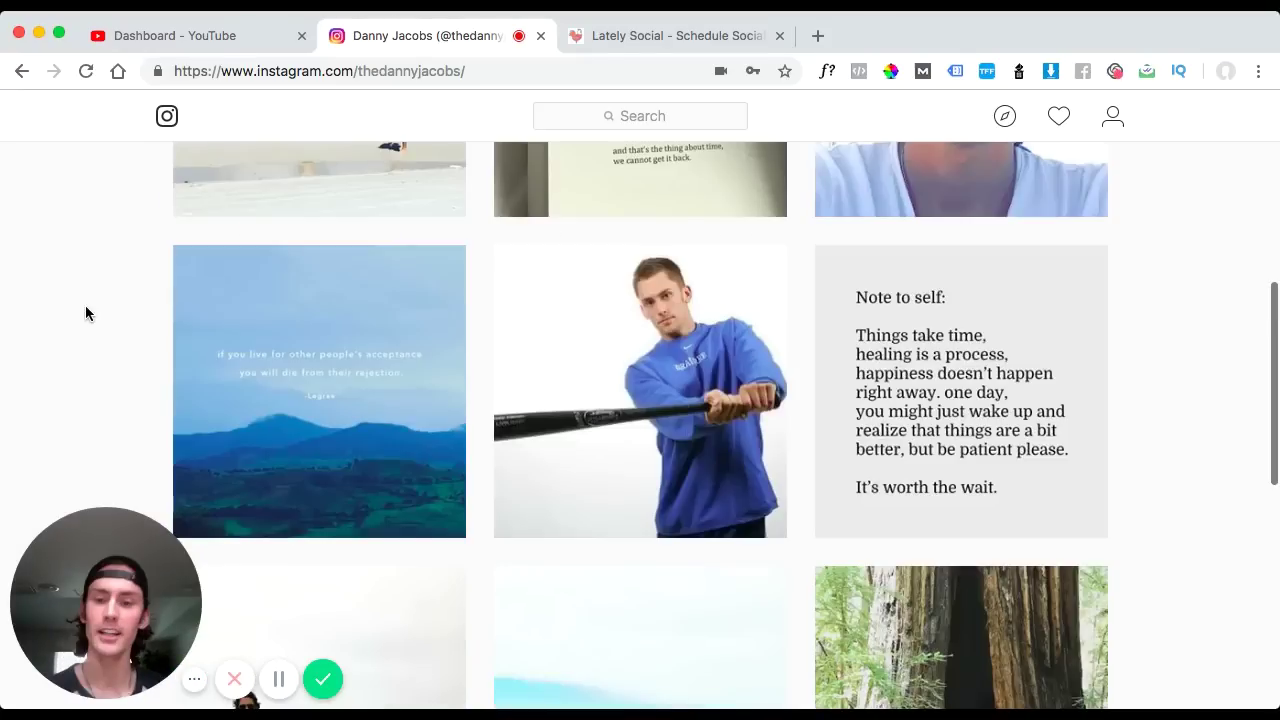
pyautogui.scroll(-10, 85, 313)
pyautogui.scroll(3, 85, 313)
pyautogui.scroll(1, 85, 313)
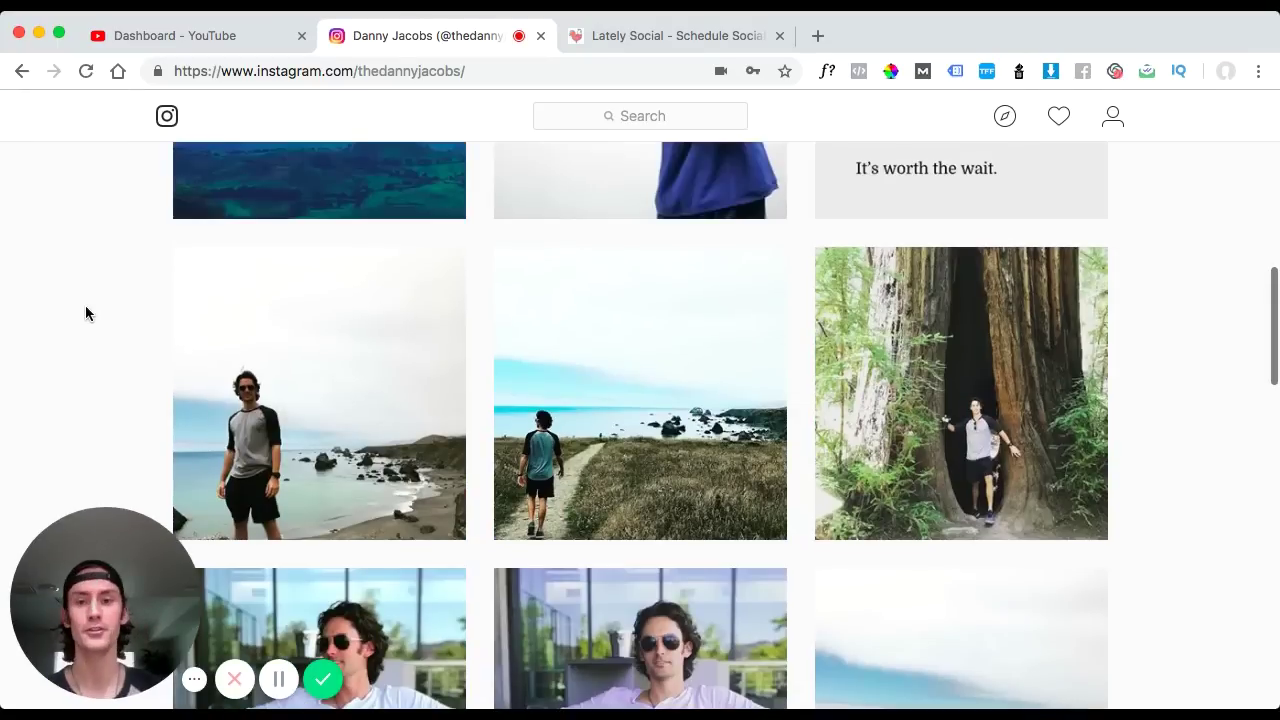
pyautogui.scroll(-10, 85, 313)
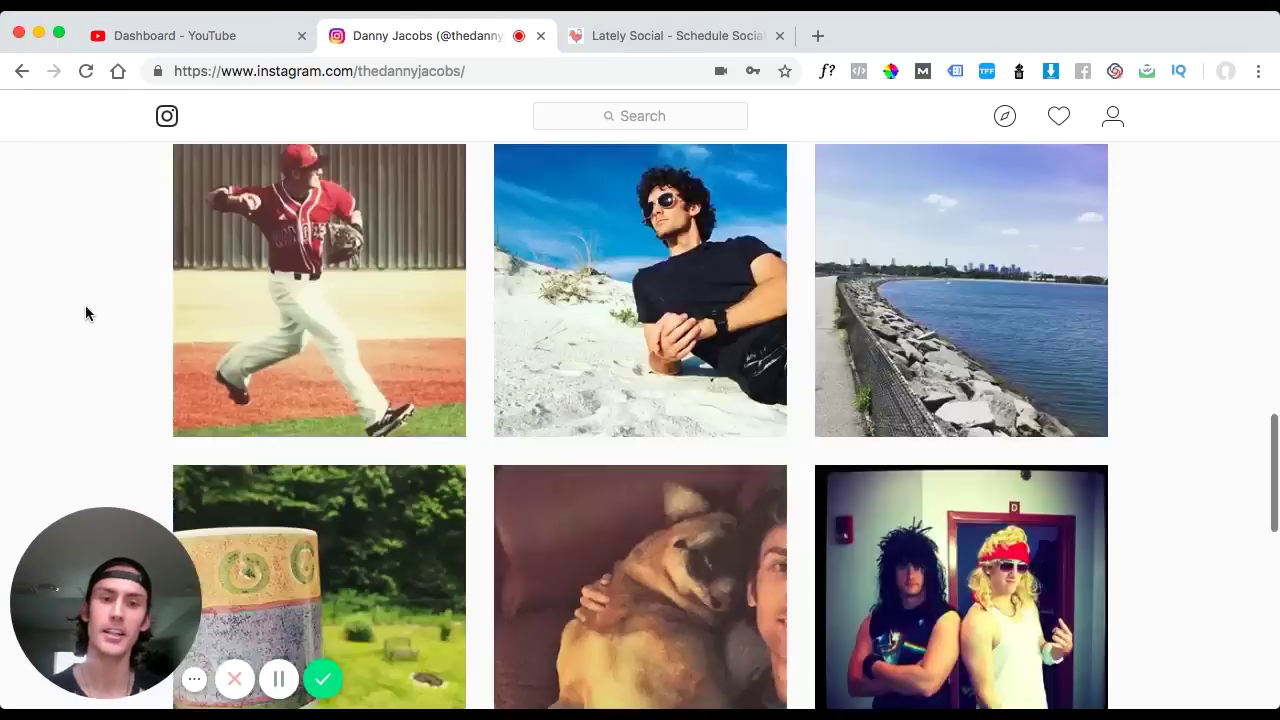
pyautogui.scroll(15, 85, 313)
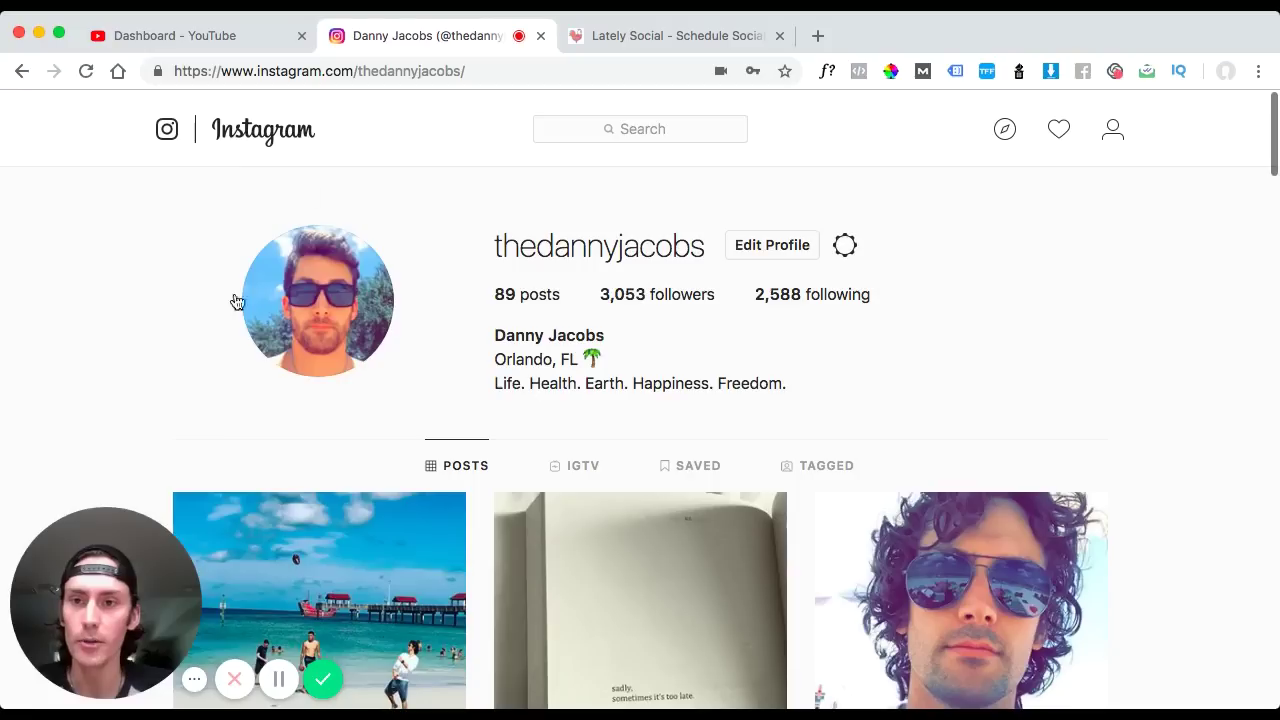
# View the Instagram desktop home feed and return to the profile page.
pyautogui.click(167, 133)
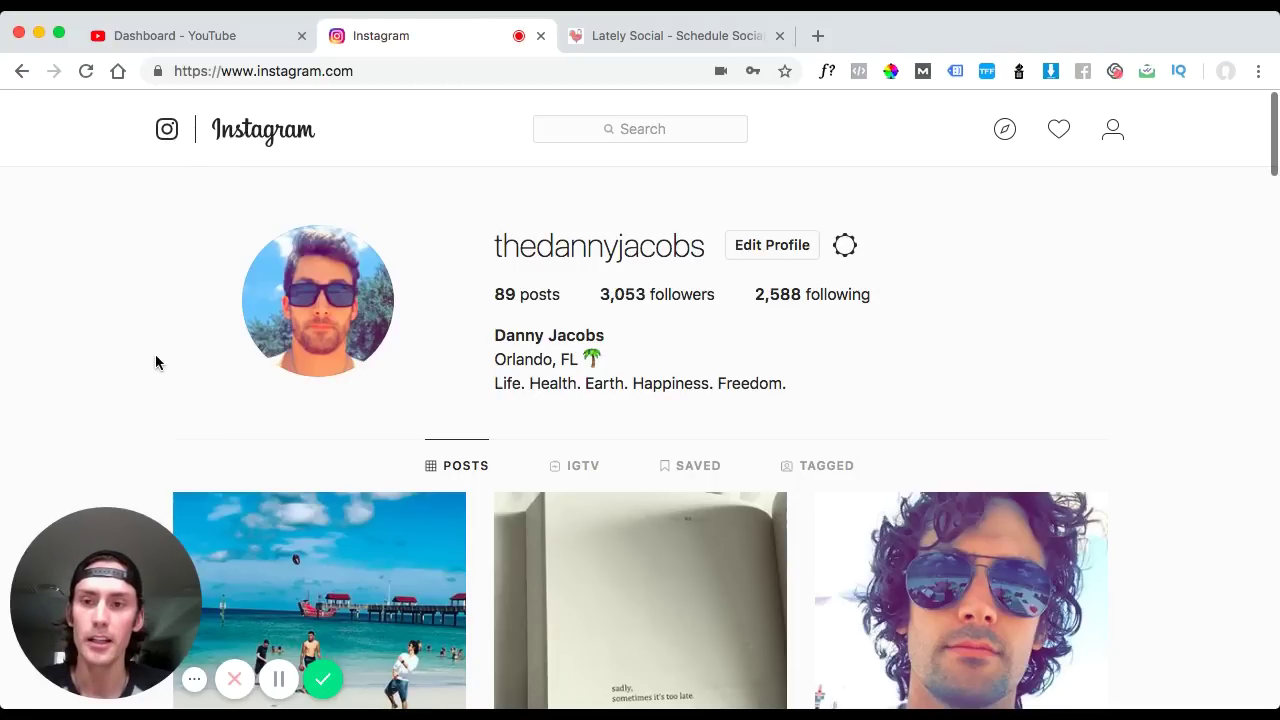
pyautogui.scroll(-3, 155, 356)
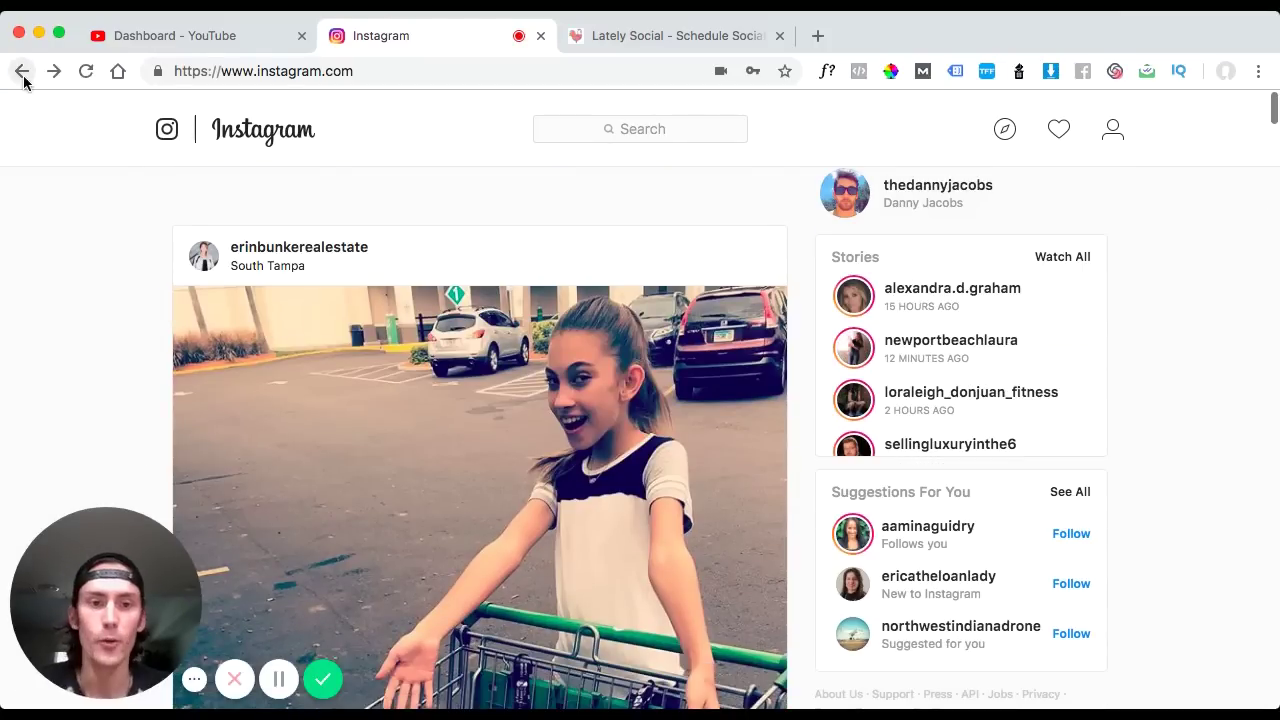
pyautogui.click(23, 78)
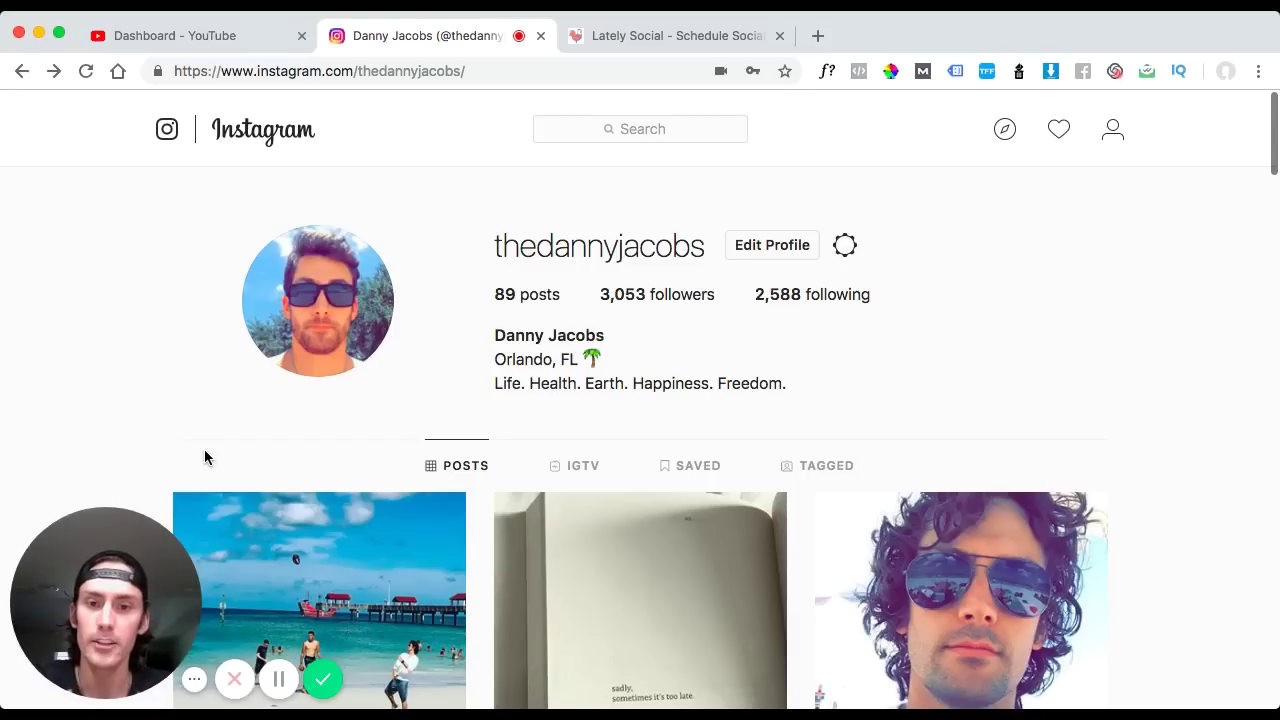
# Open the developer tools with the iPhone mobile view of the profile and reload the page in that view.
pyautogui.press('super+alt+i')
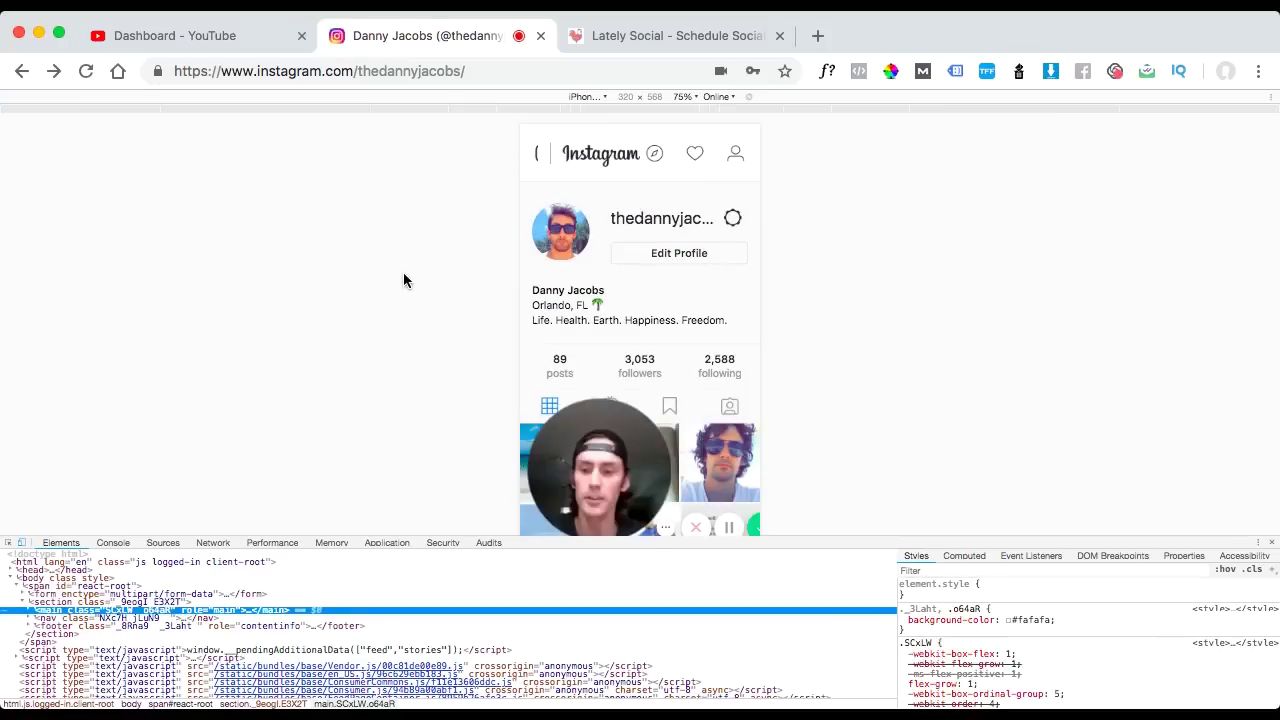
pyautogui.scroll(-3, 650, 295)
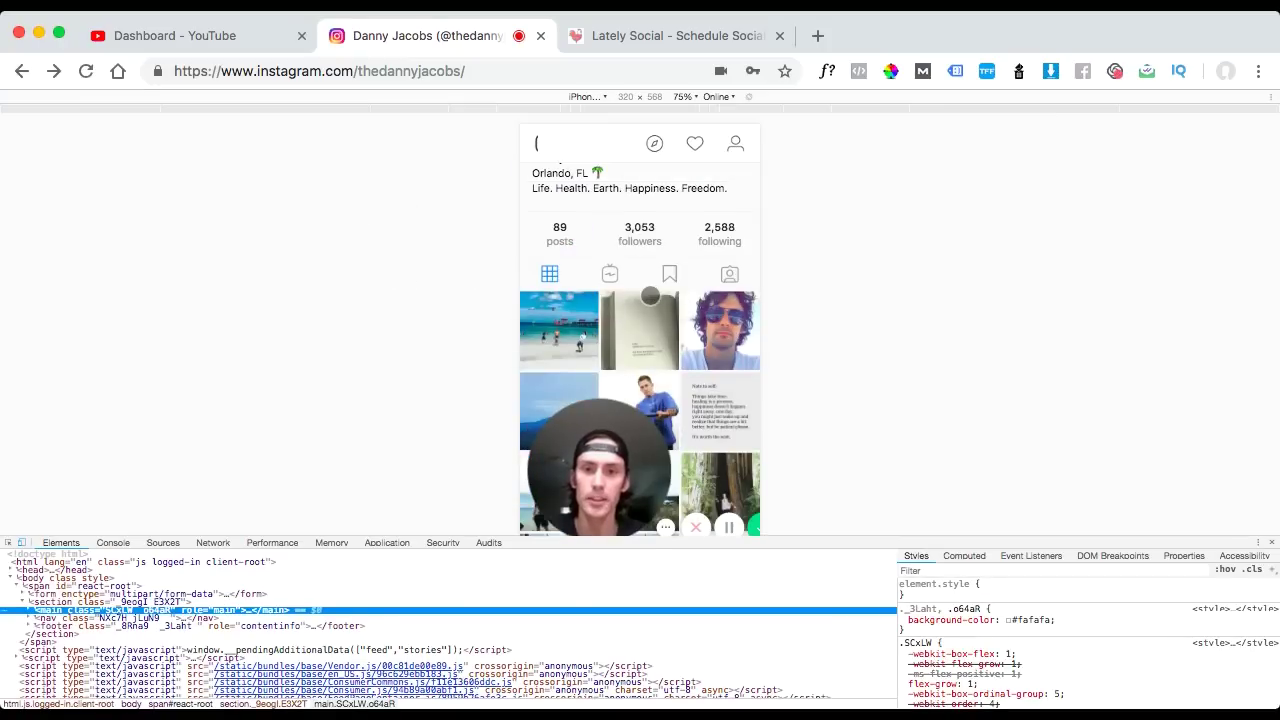
pyautogui.scroll(2, 659, 200)
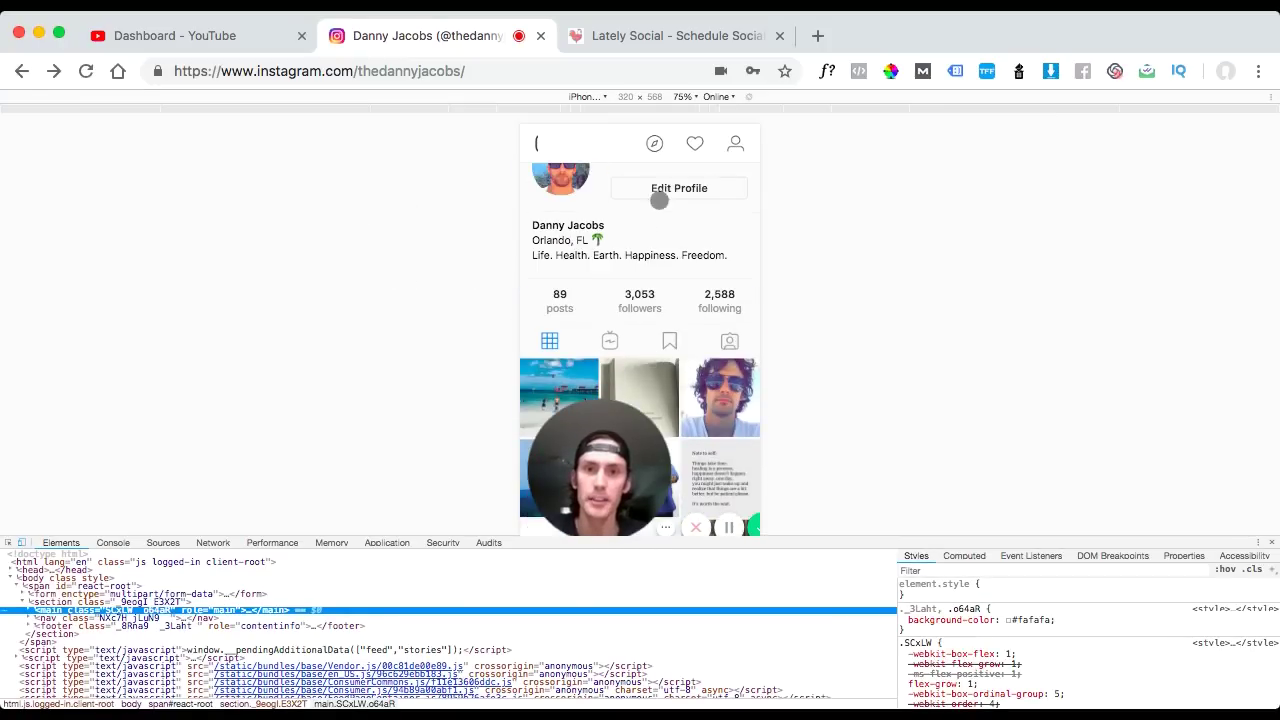
pyautogui.scroll(2, 670, 233)
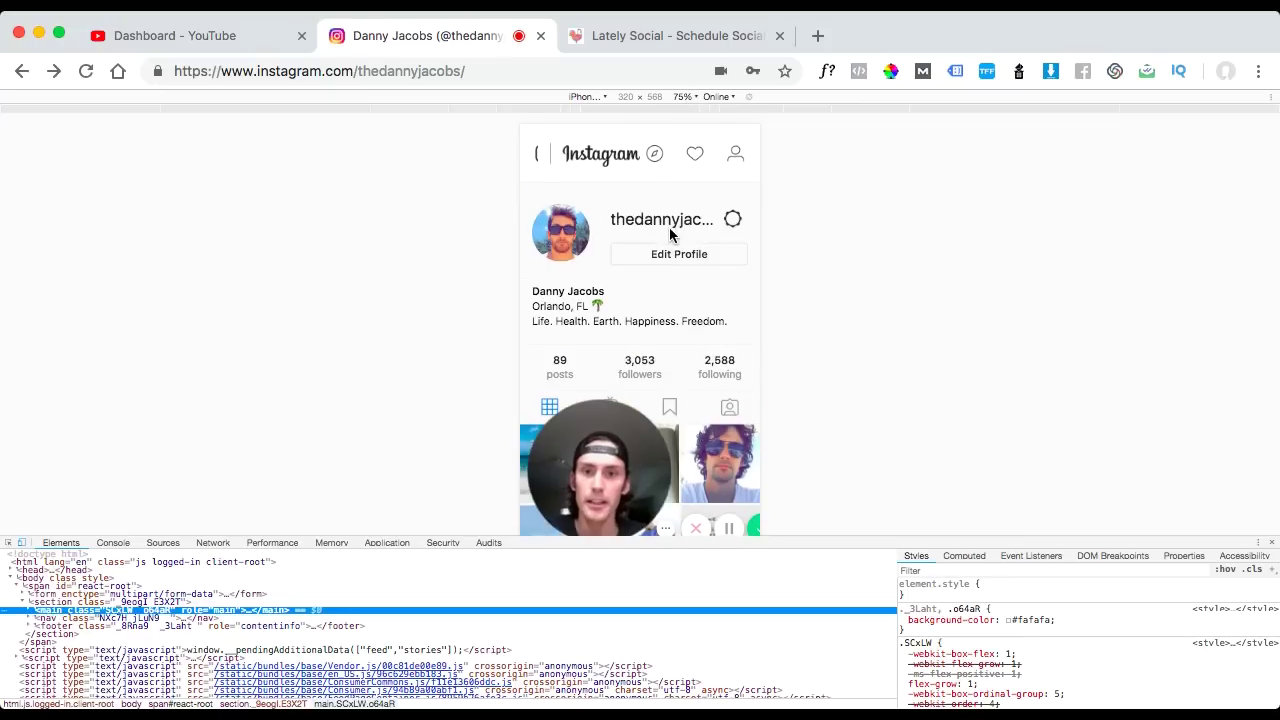
pyautogui.click(86, 78)
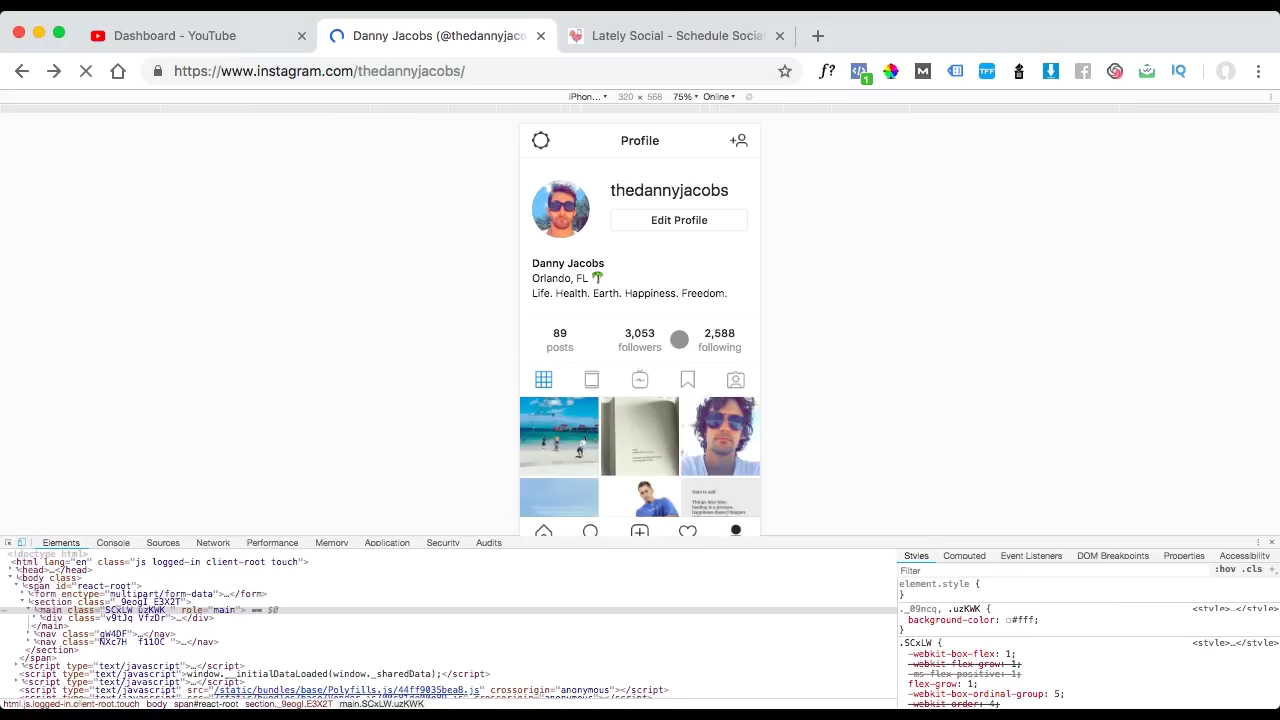
# Examine the mobile profile's layout, post grid and account options list, leaving the options closed.
pyautogui.scroll(-3, 608, 310)
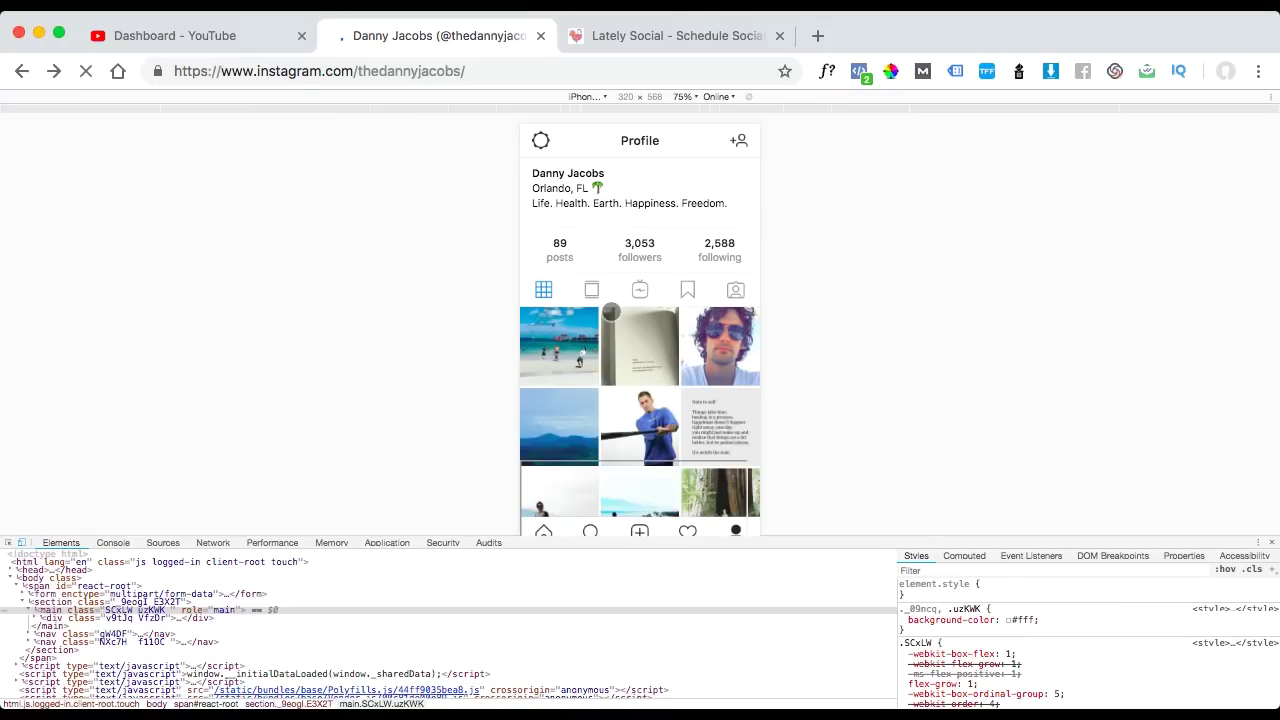
pyautogui.scroll(3, 611, 311)
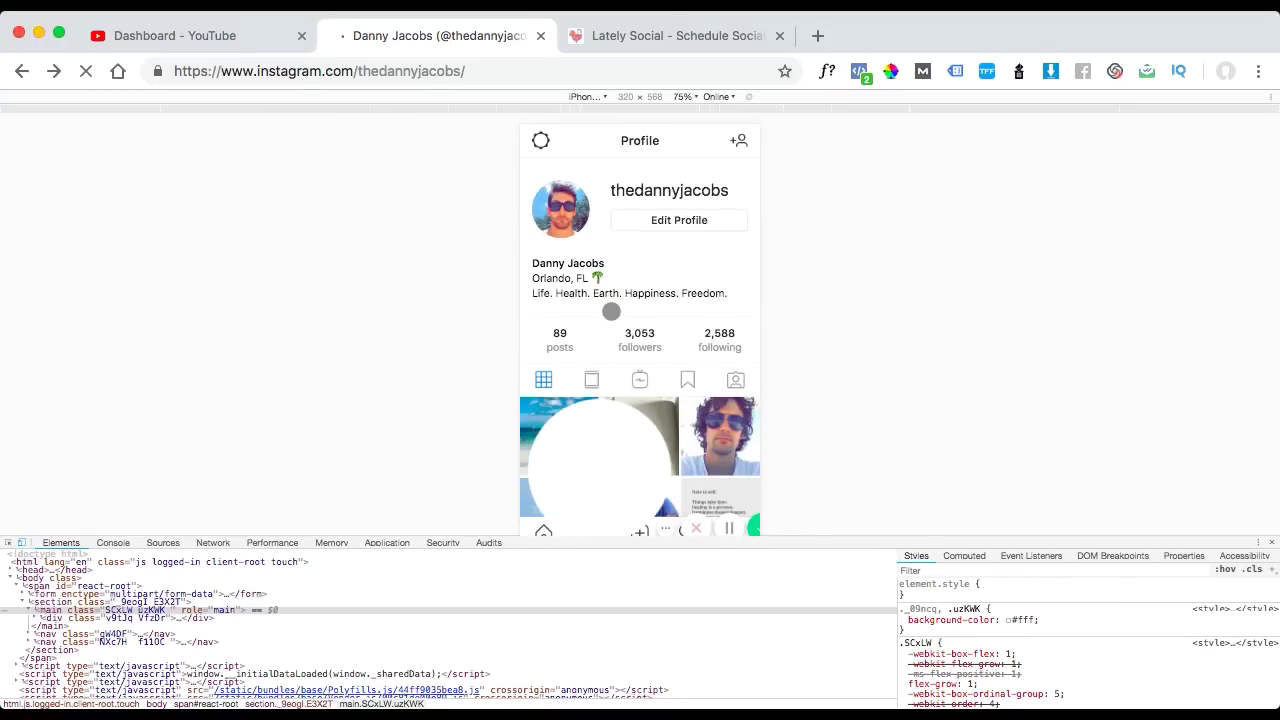
pyautogui.scroll(-10, 611, 311)
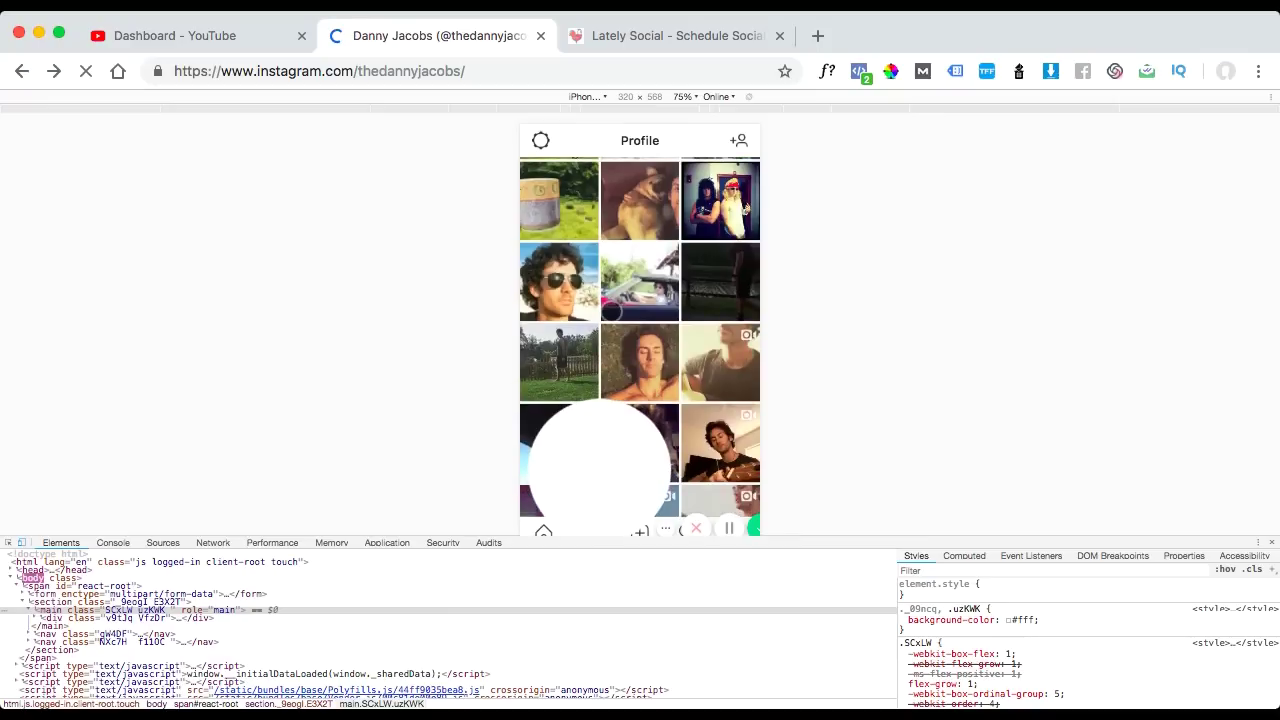
pyautogui.scroll(8, 611, 311)
pyautogui.scroll(4, 611, 311)
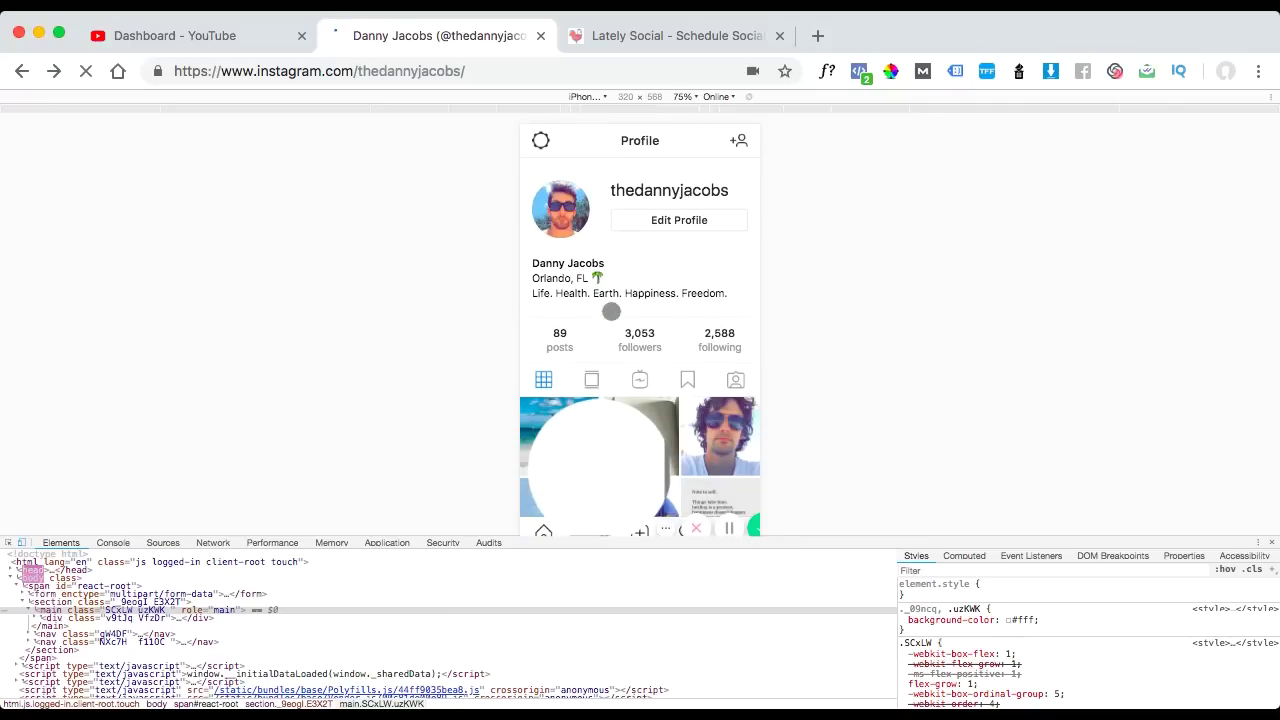
pyautogui.scroll(-10, 625, 316)
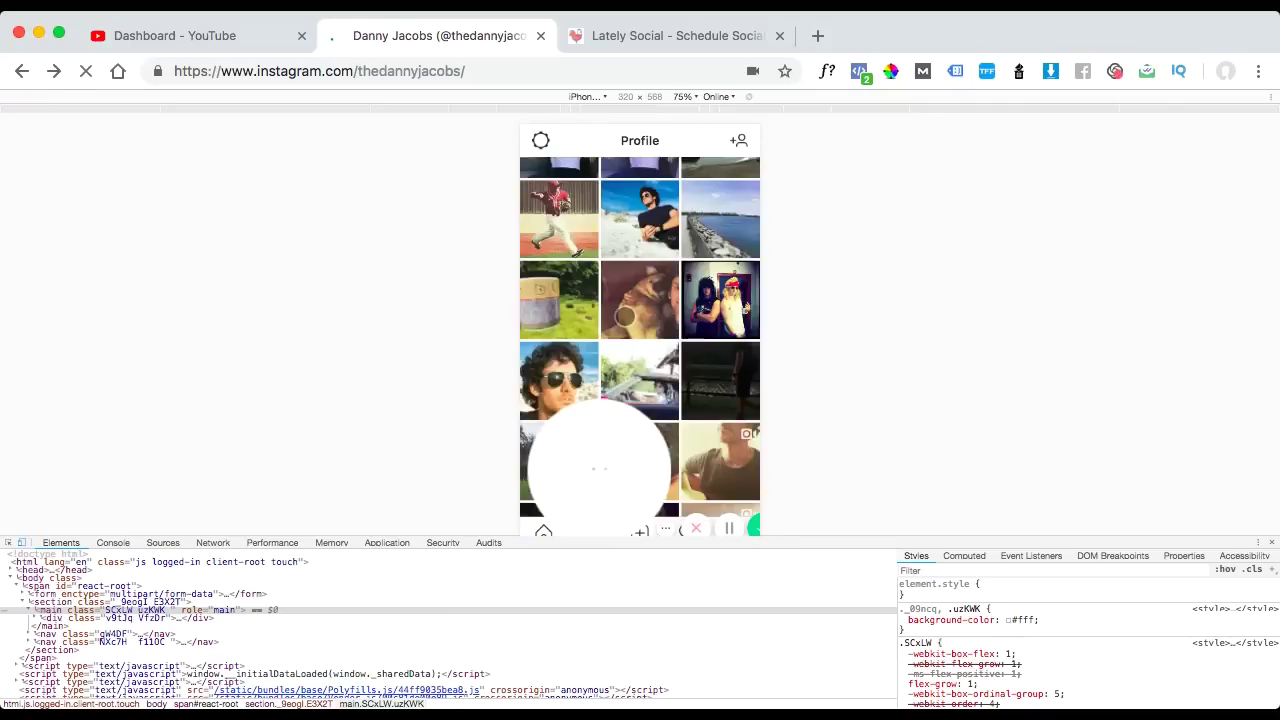
pyautogui.scroll(8, 625, 316)
pyautogui.scroll(4, 625, 316)
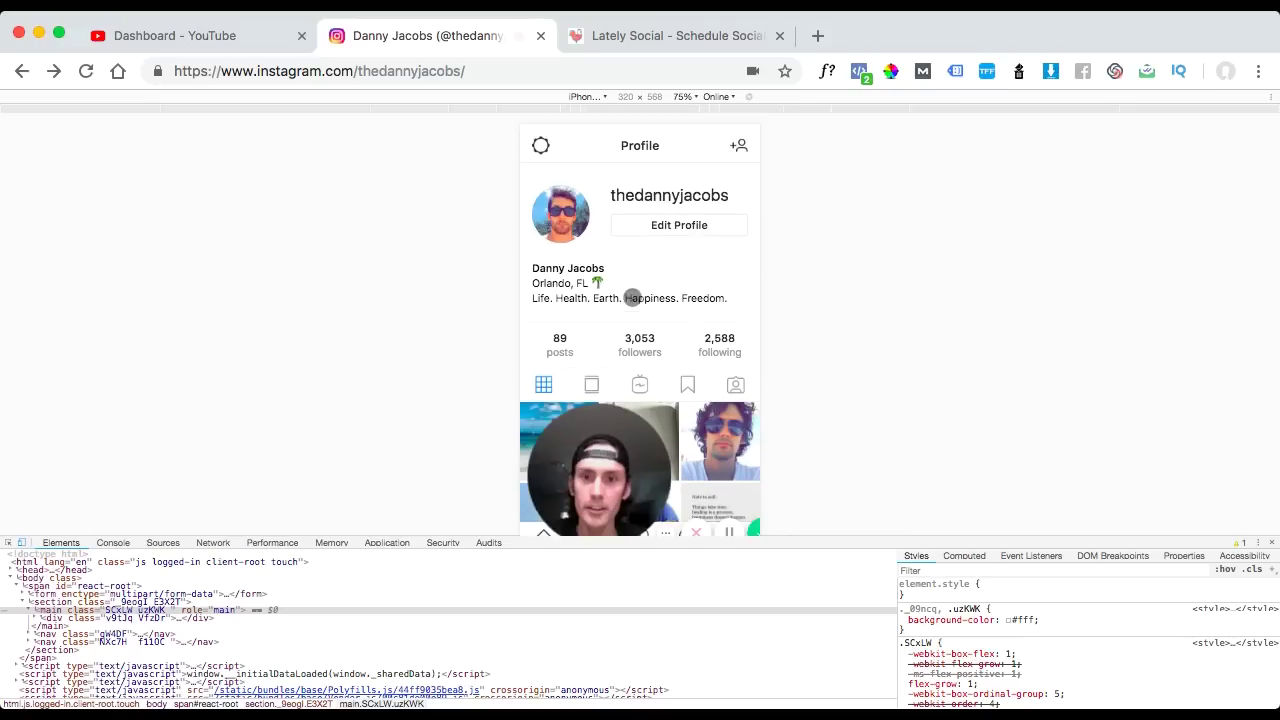
pyautogui.click(541, 141)
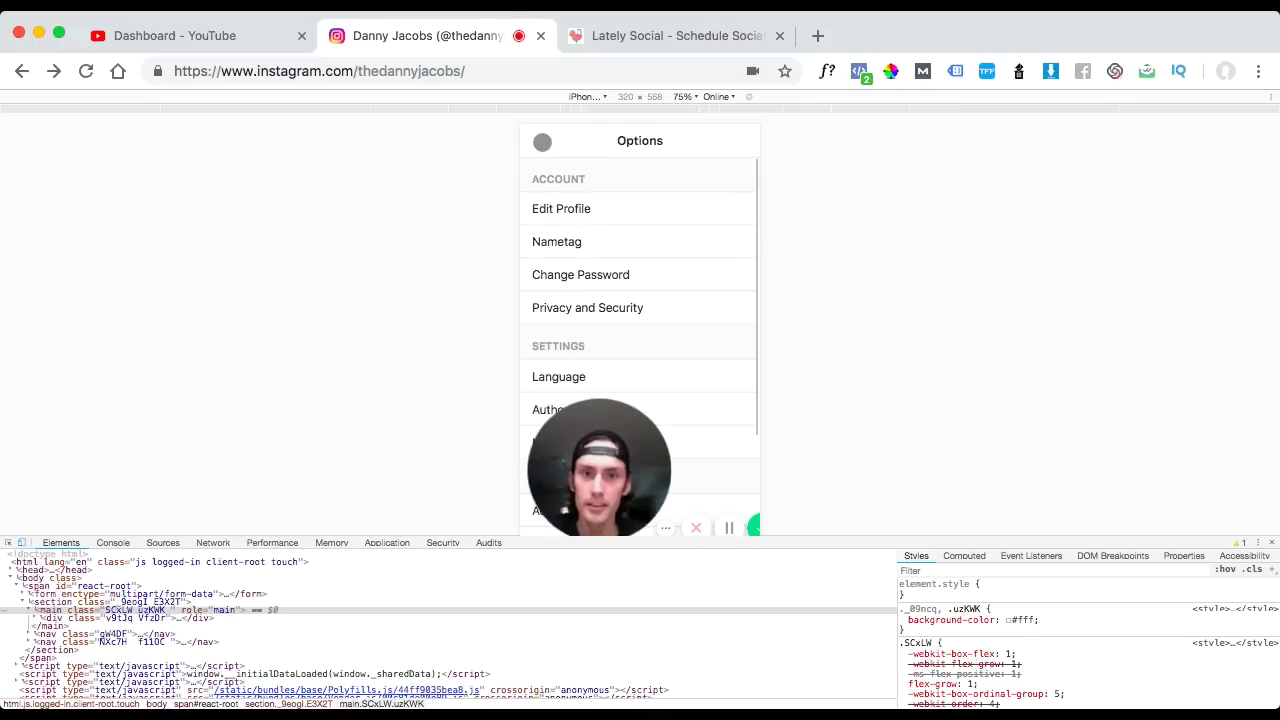
pyautogui.click(540, 141)
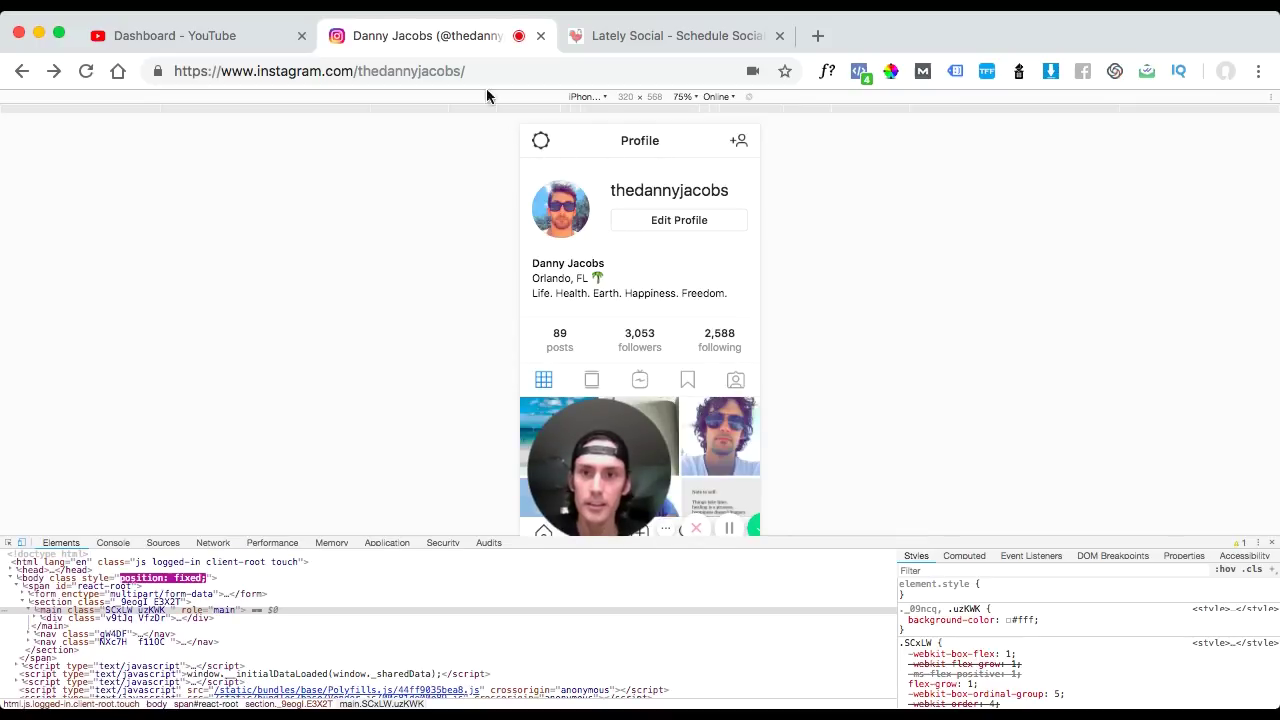
# Remove the profile path from the address to load instagram.com in the mobile view, and look through the feed.
pyautogui.click(472, 71)
pyautogui.click(472, 71)
pyautogui.moveTo(472, 71); pyautogui.dragTo(358, 71)
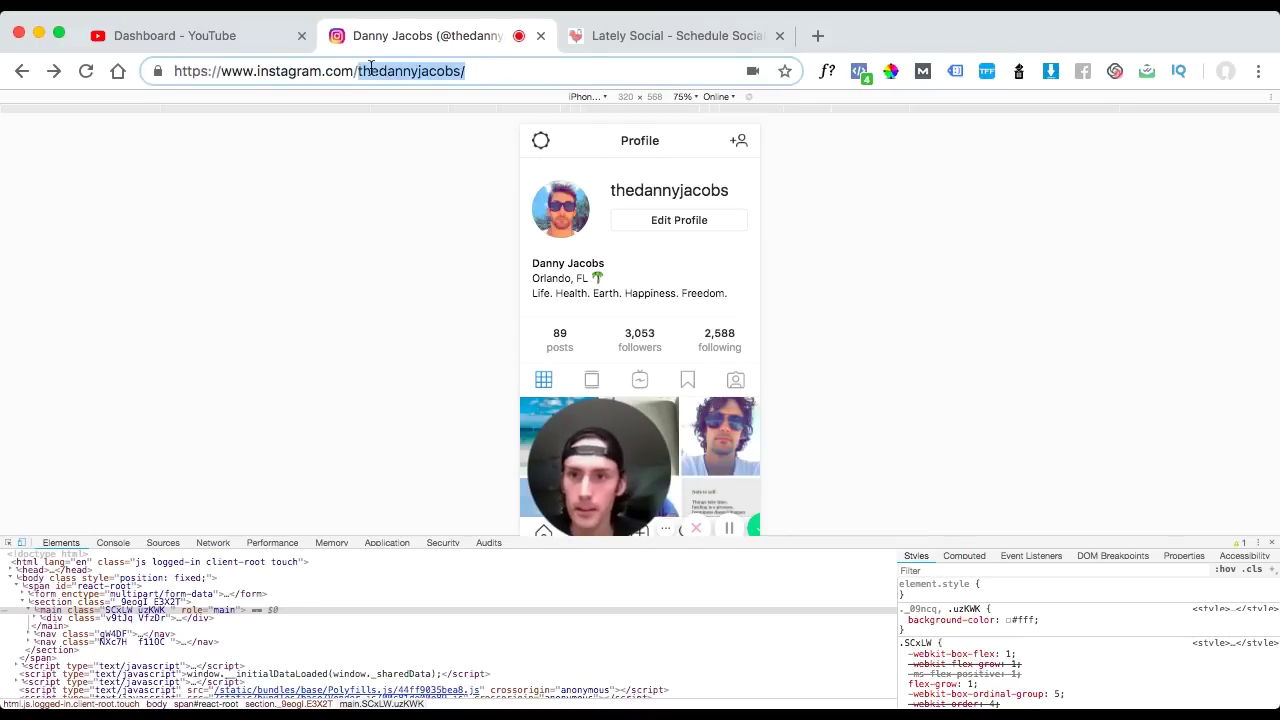
pyautogui.press('BackSpace')
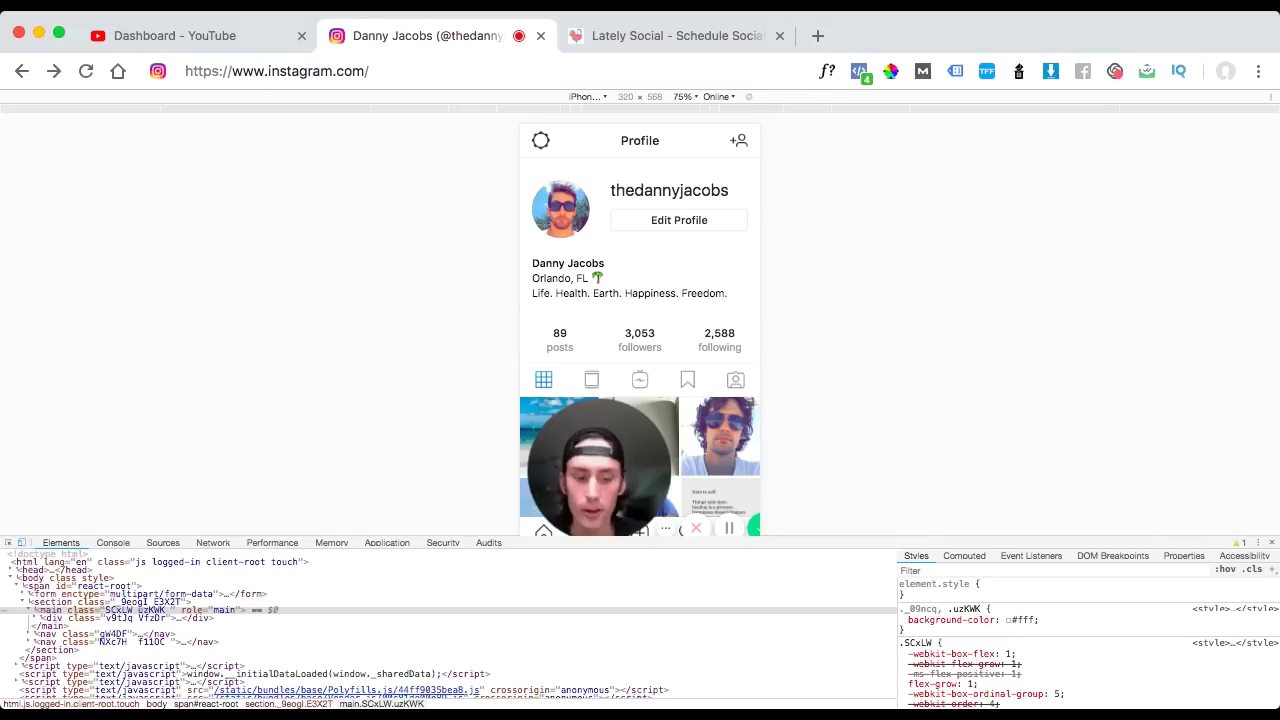
pyautogui.press('Return')
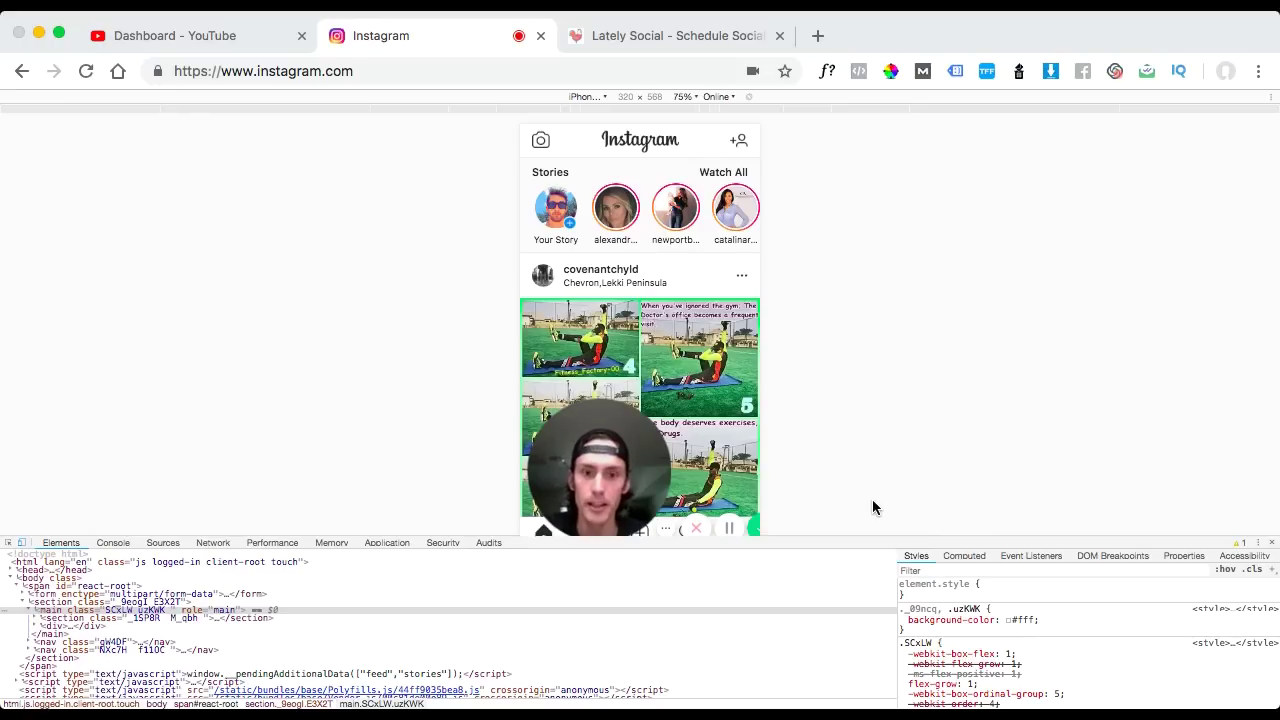
pyautogui.scroll(-3, 689, 389)
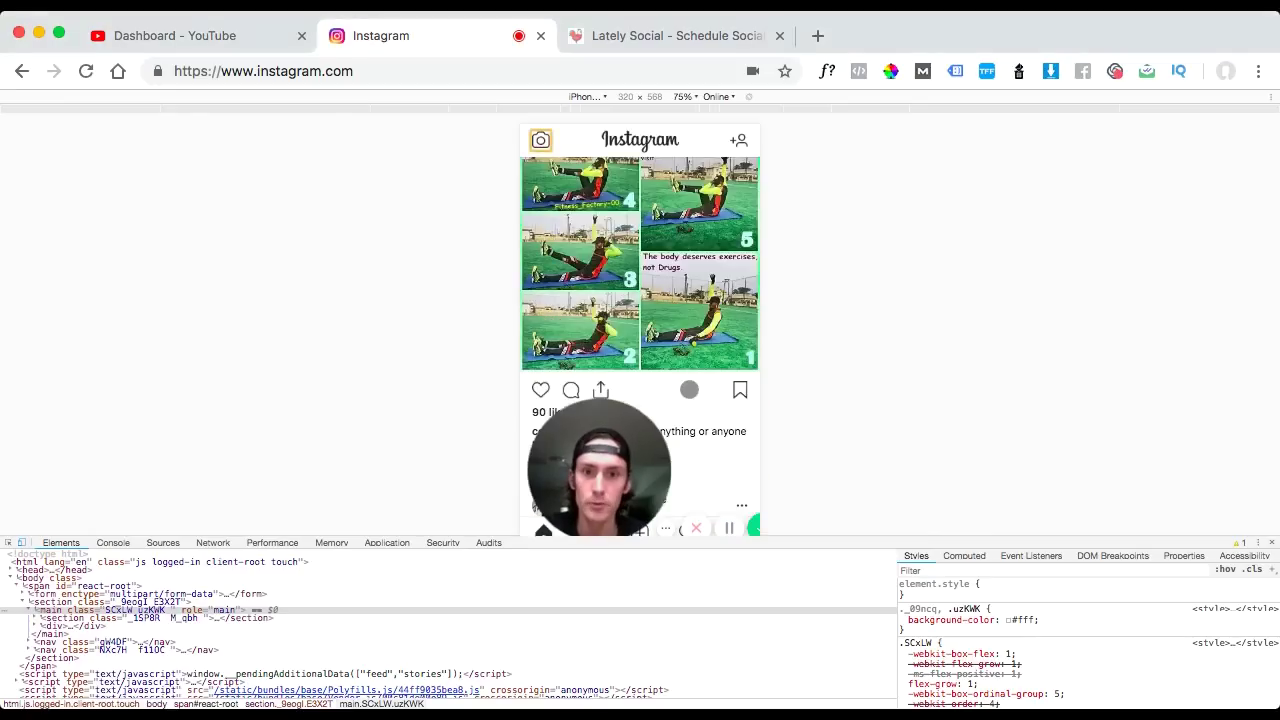
pyautogui.scroll(-15, 689, 389)
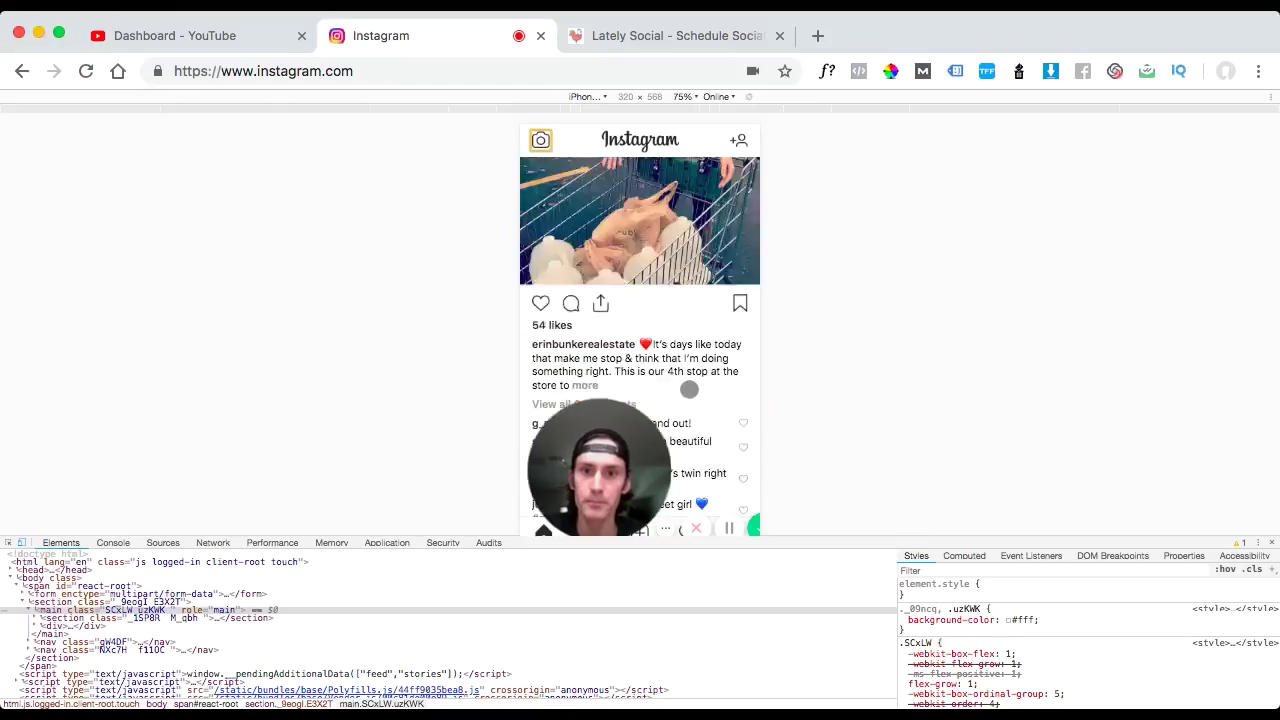
pyautogui.scroll(6, 689, 389)
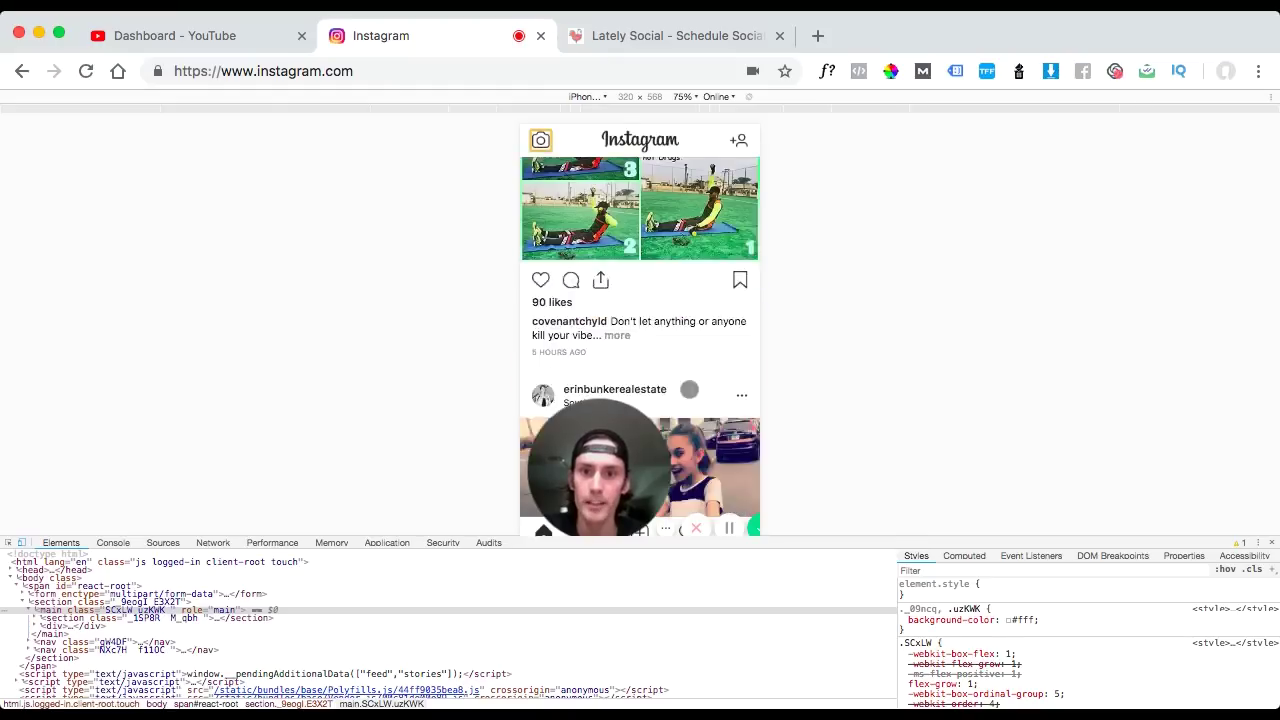
# Close the Instagram page, switch to Lately Social and view the Facebook post statistics on its dashboard.
pyautogui.click(541, 37)
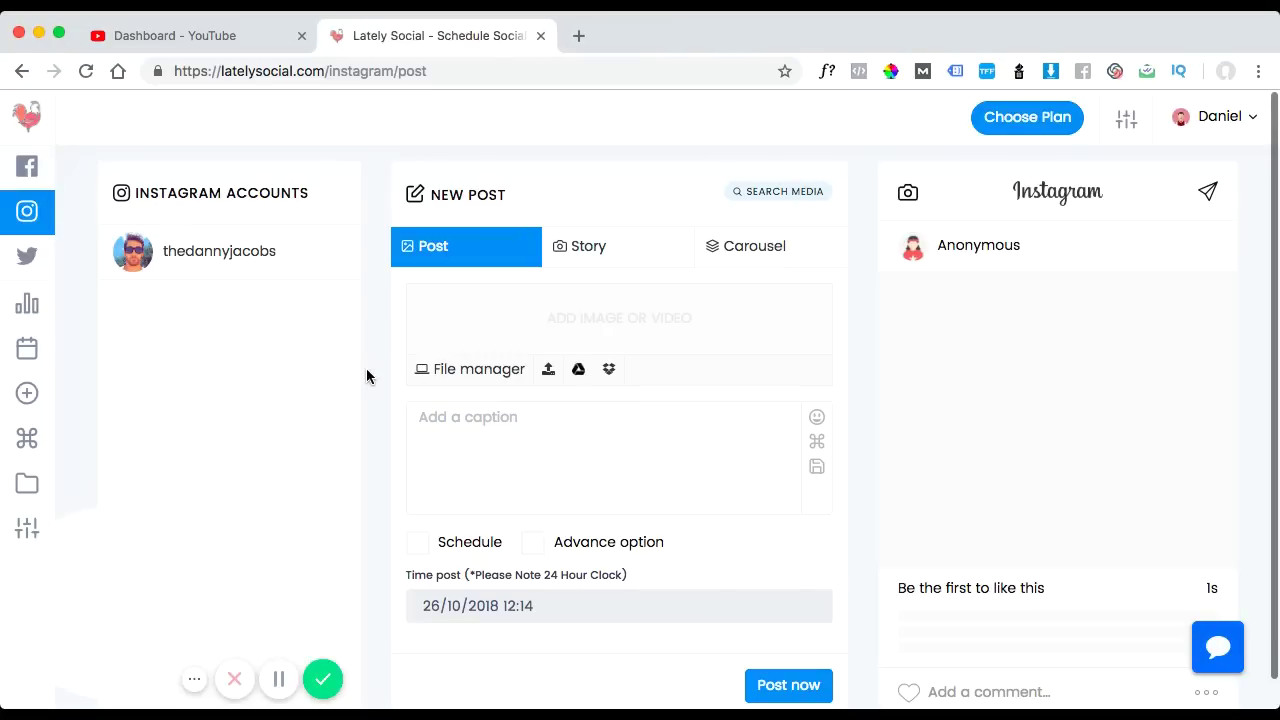
pyautogui.scroll(1, 369, 354)
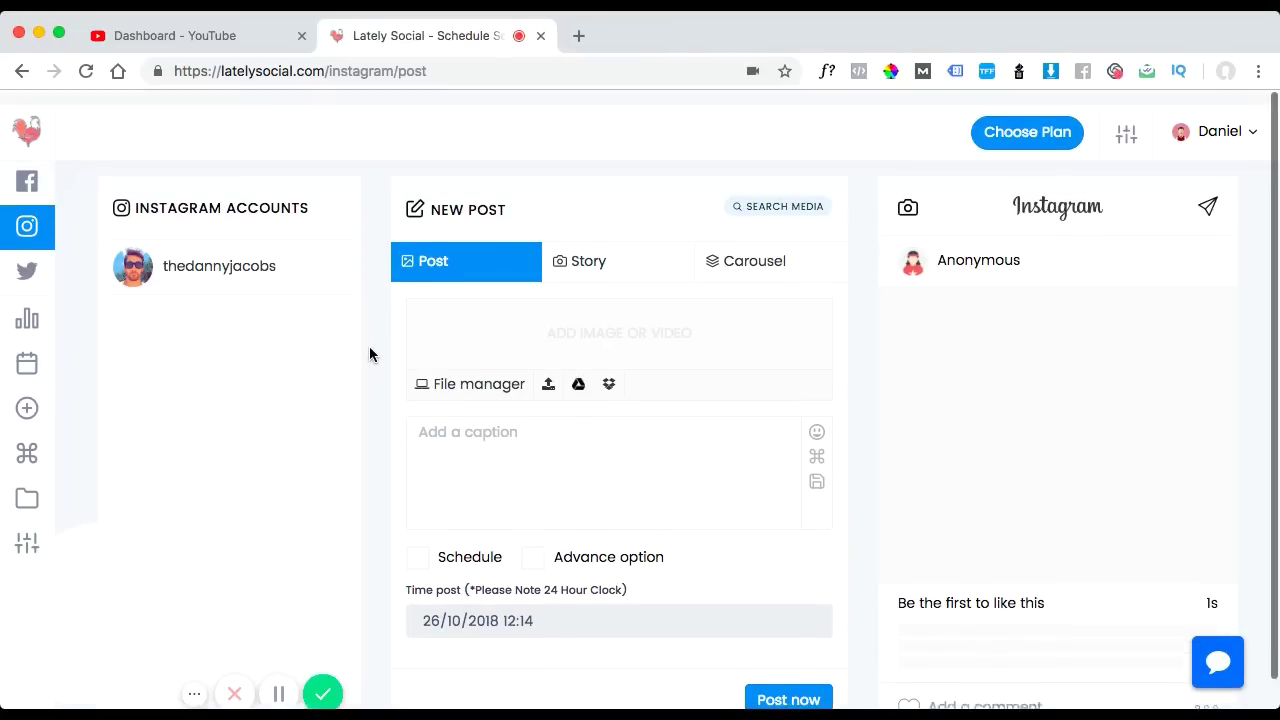
pyautogui.click(34, 119)
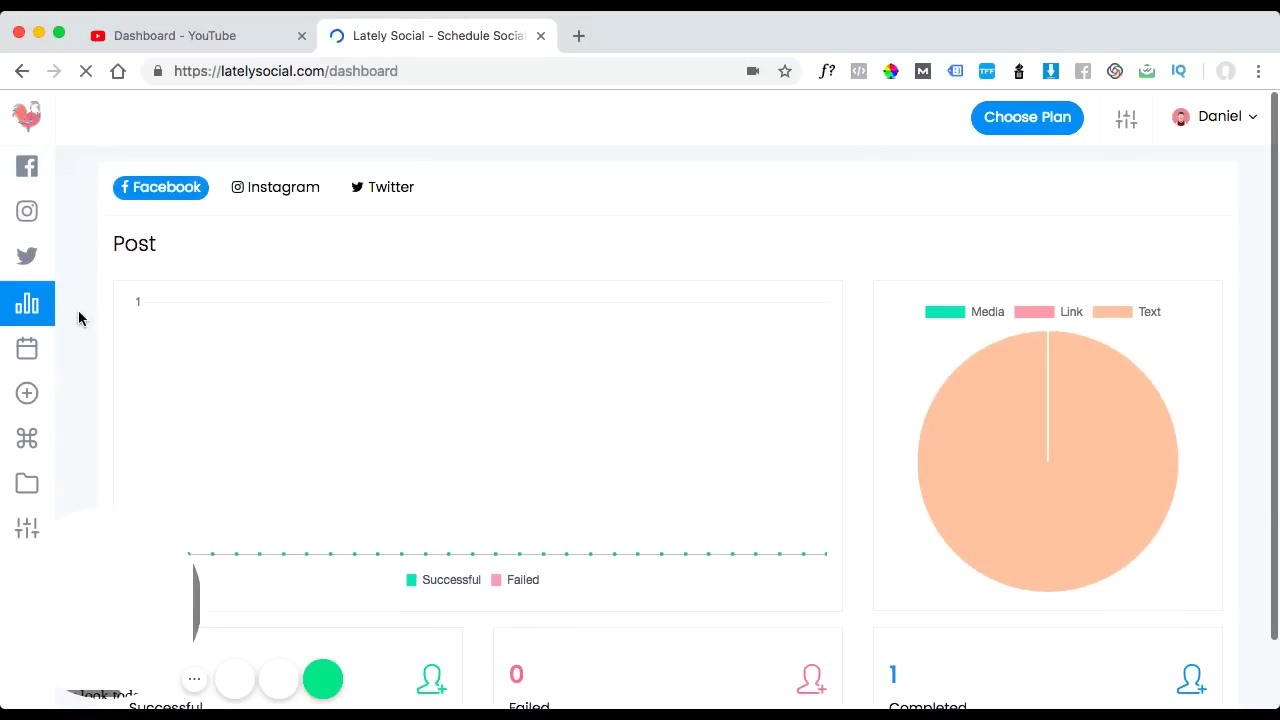
pyautogui.scroll(-2, 308, 394)
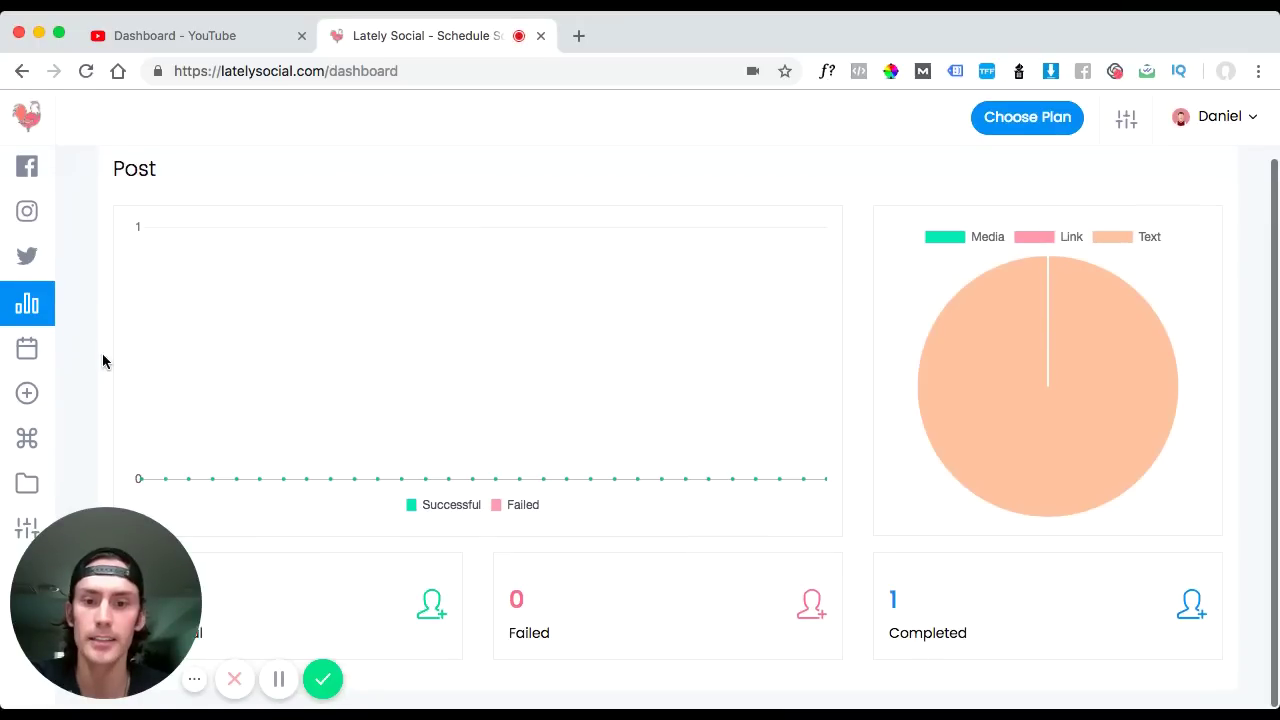
pyautogui.scroll(2, 103, 361)
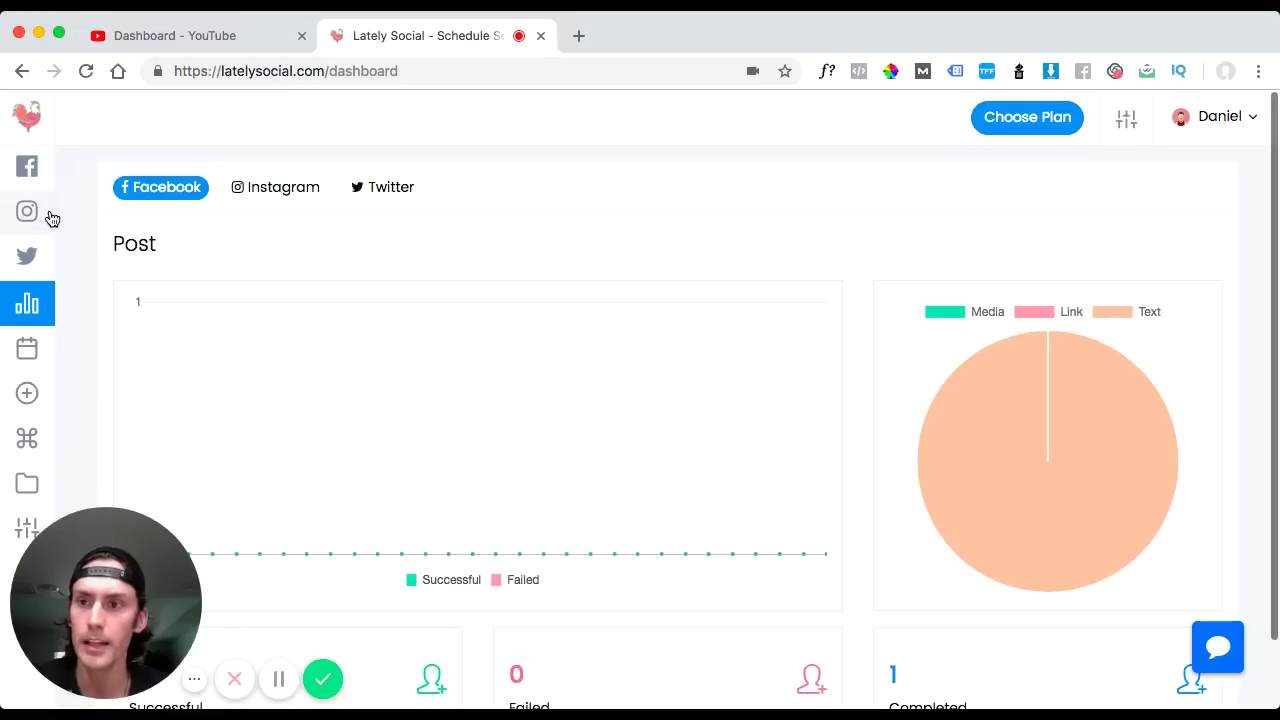
# Open Lately Social's Instagram new post page and look over the Post form.
pyautogui.click(84, 217)
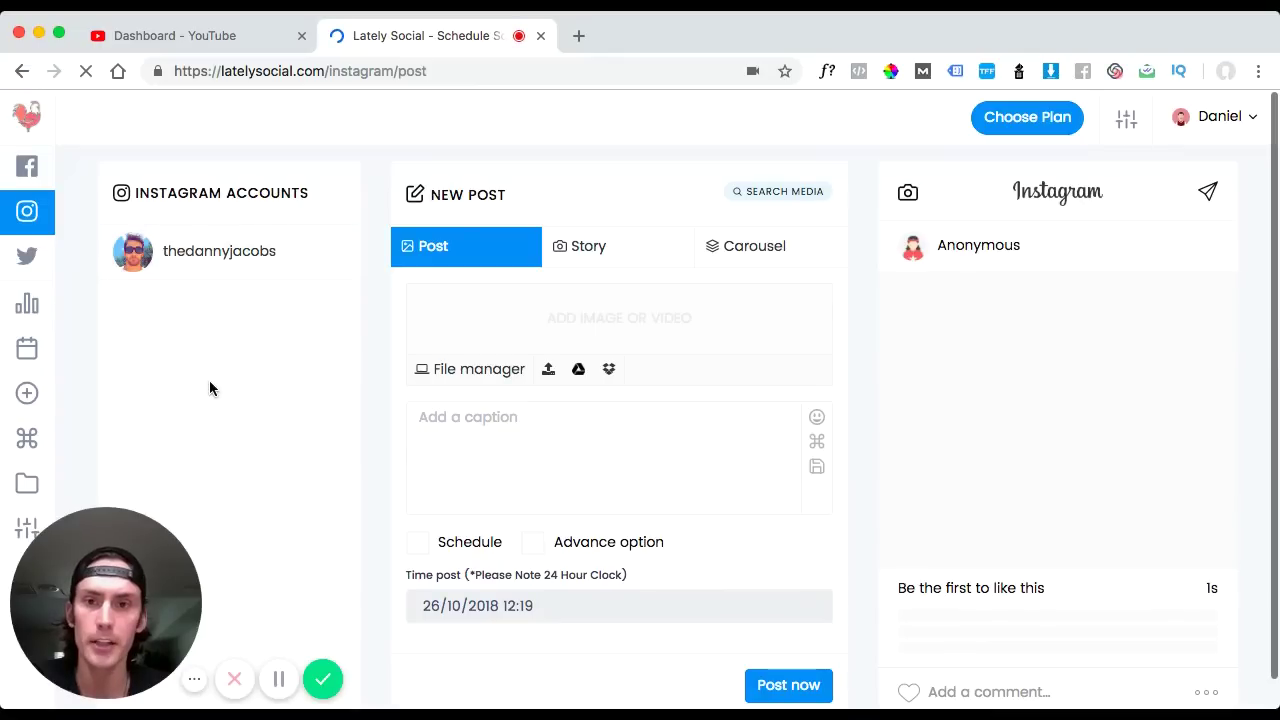
pyautogui.scroll(-1, 383, 326)
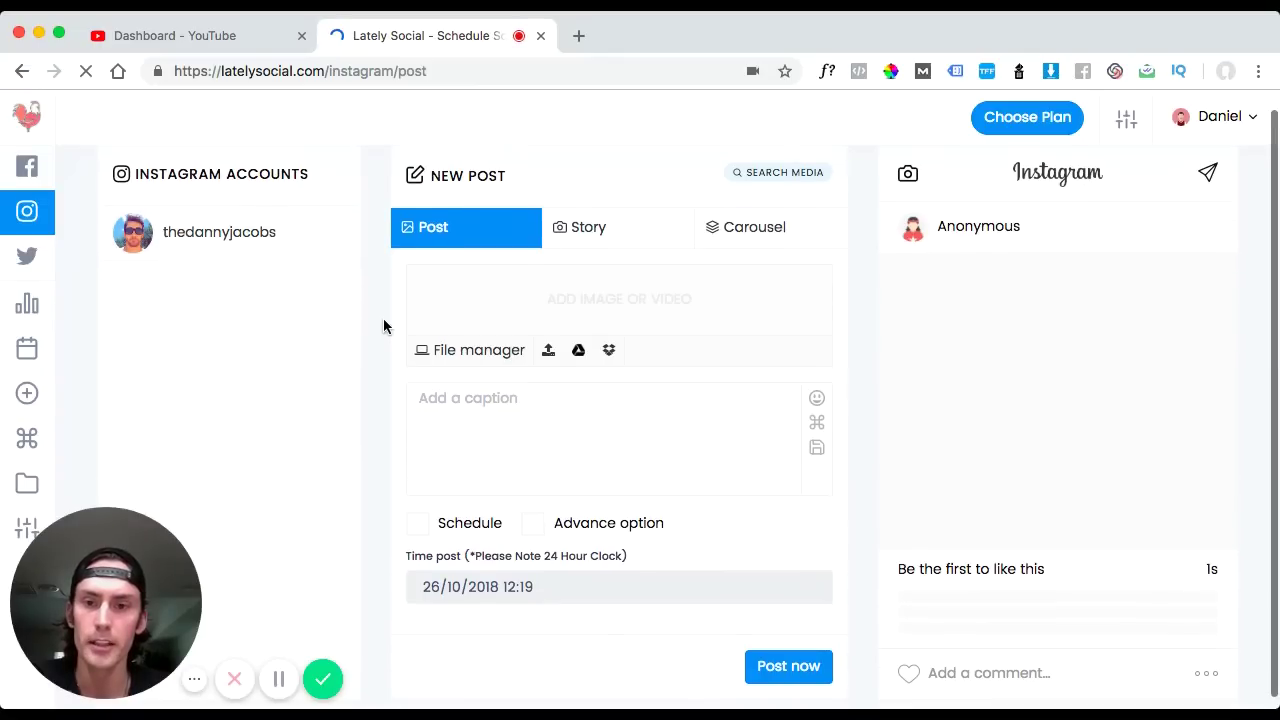
pyautogui.scroll(1, 383, 324)
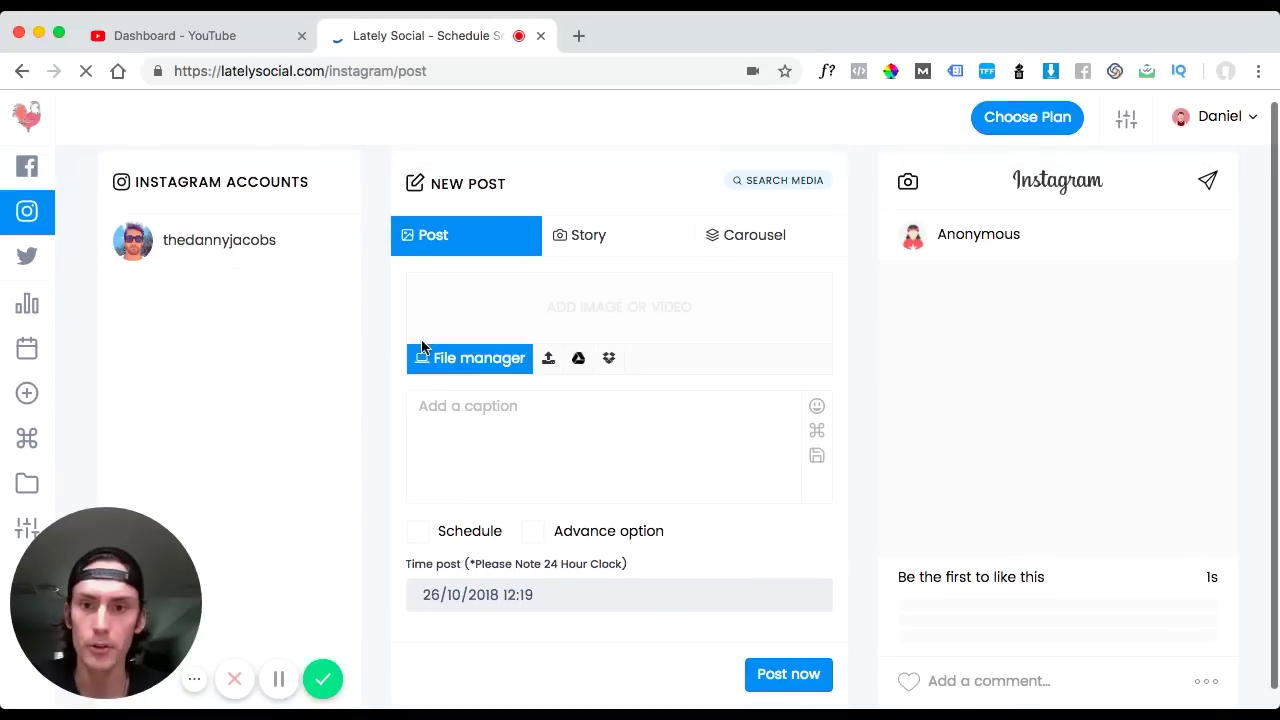
# Upload the Martin Luther King Jr. quote image to the file manager and add it to the Instagram post.
pyautogui.click(471, 366)
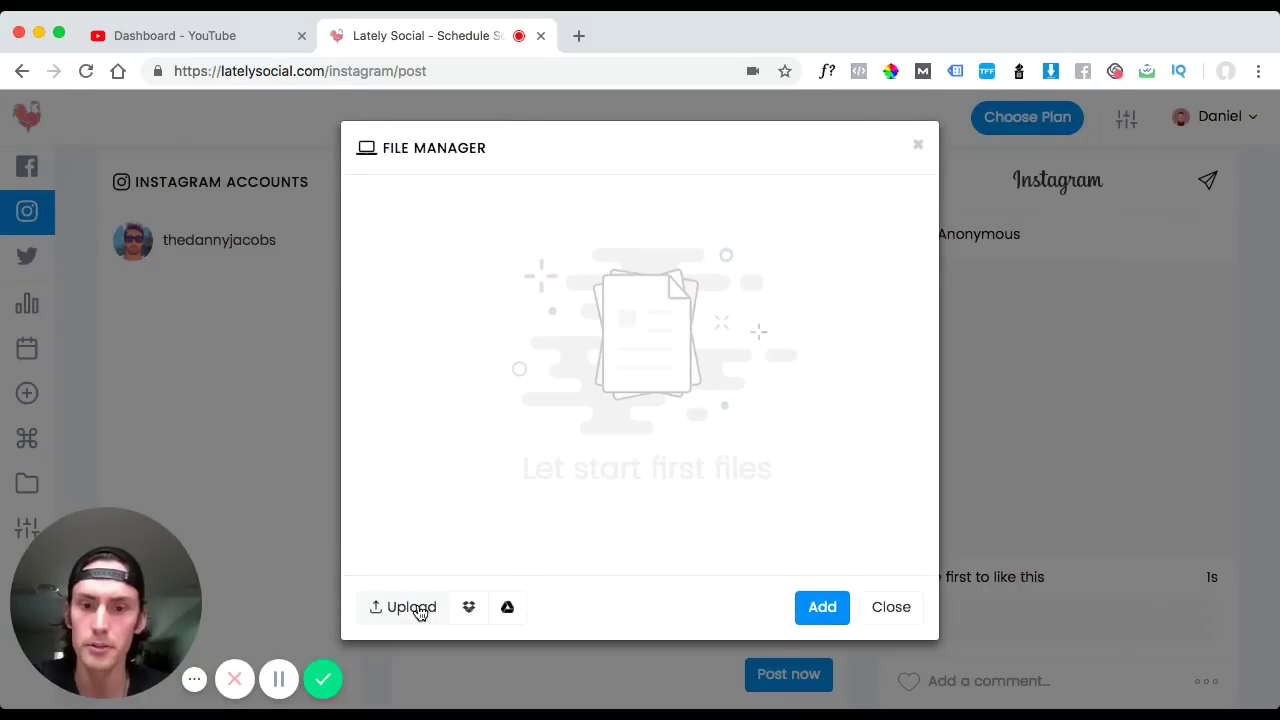
pyautogui.click(421, 612)
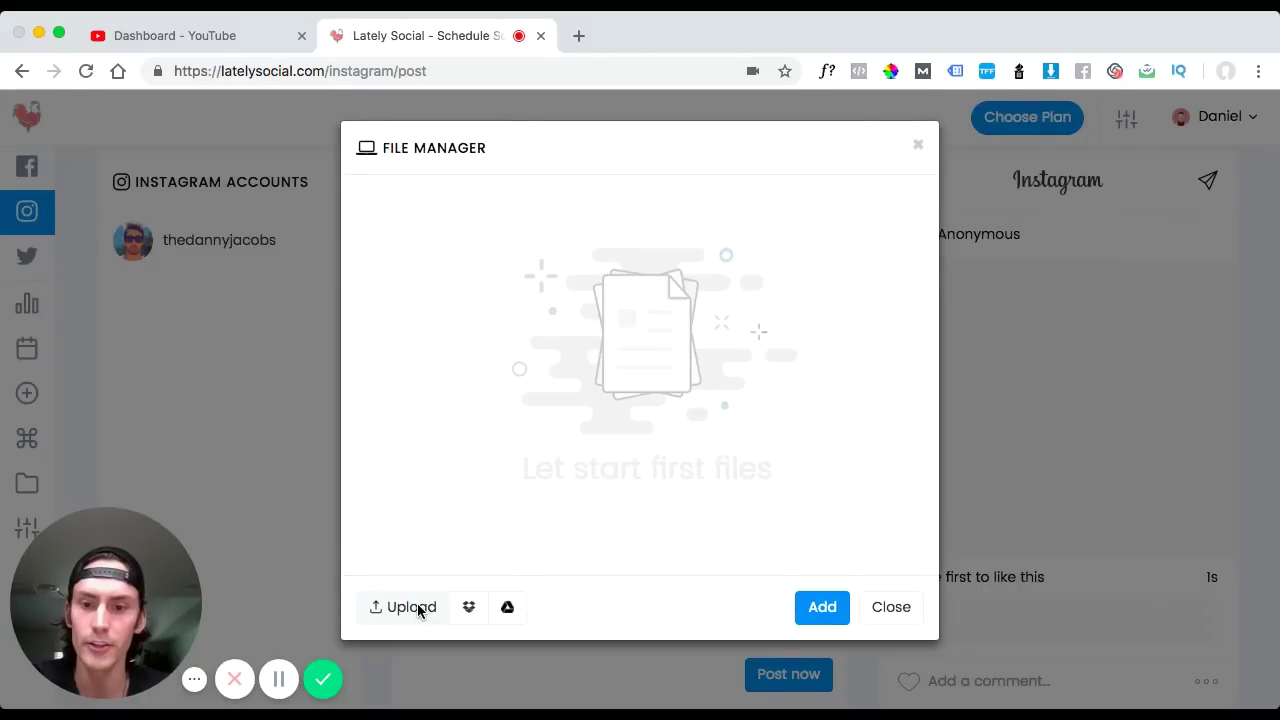
pyautogui.press('Escape')
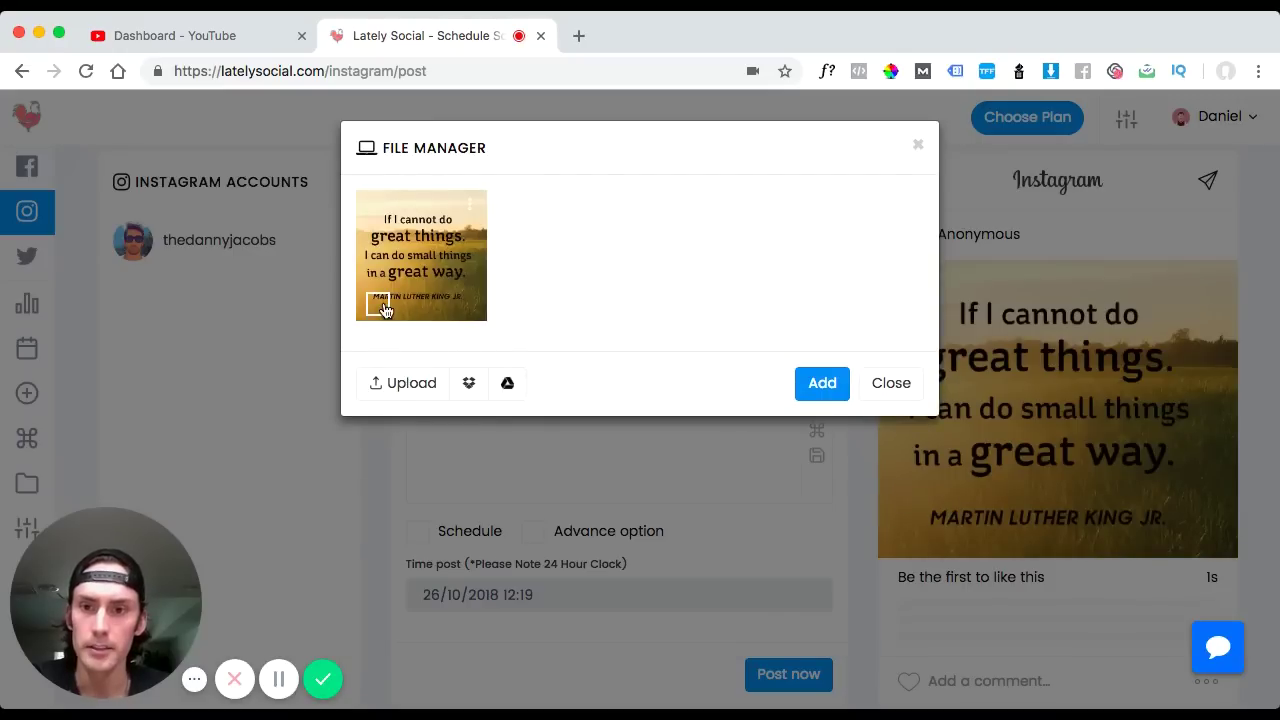
pyautogui.click(381, 305)
pyautogui.click(837, 387)
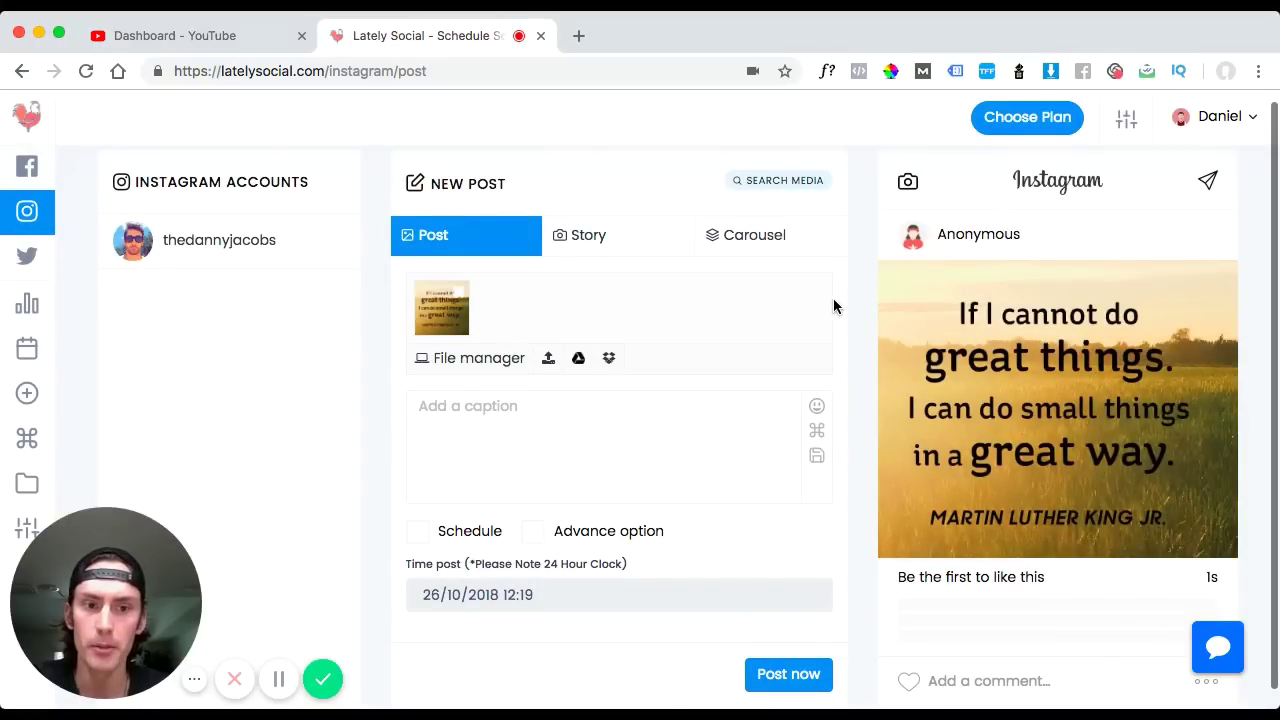
# Look over the post preview and the Story and Carousel forms, and return to the Post form.
pyautogui.scroll(-1, 835, 306)
pyautogui.scroll(2, 835, 306)
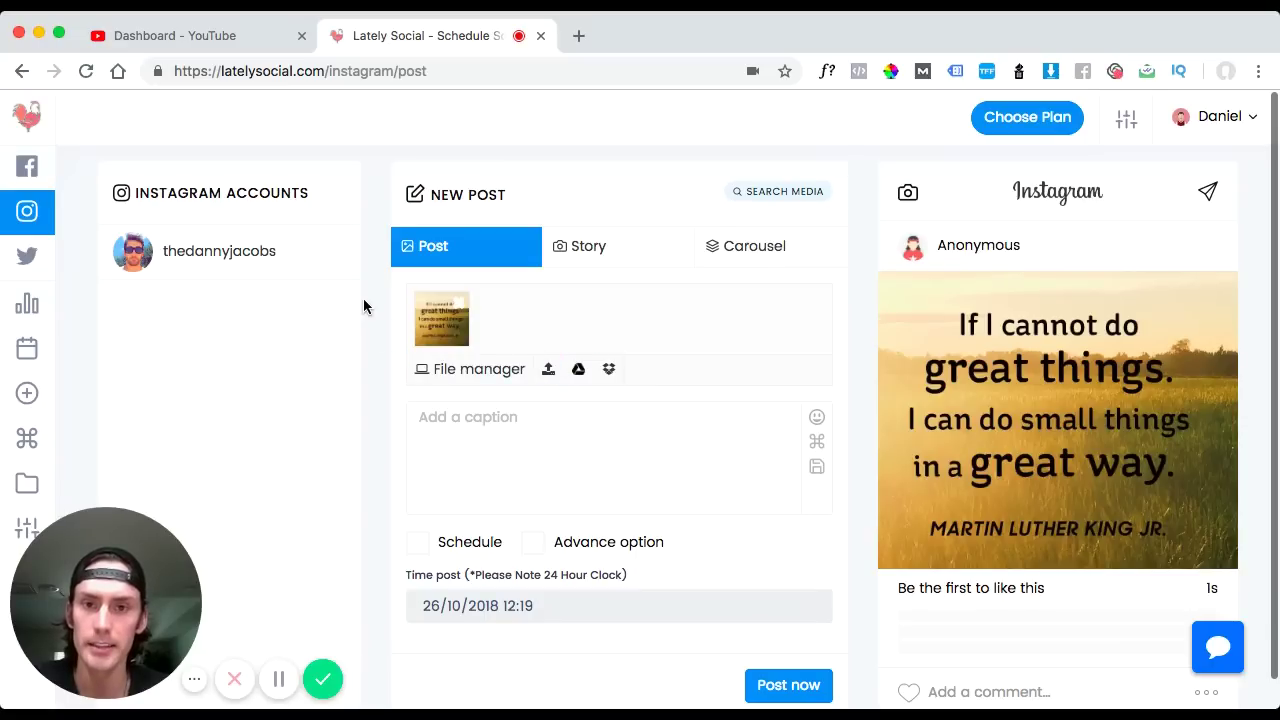
pyautogui.scroll(-1, 366, 306)
pyautogui.scroll(1, 371, 320)
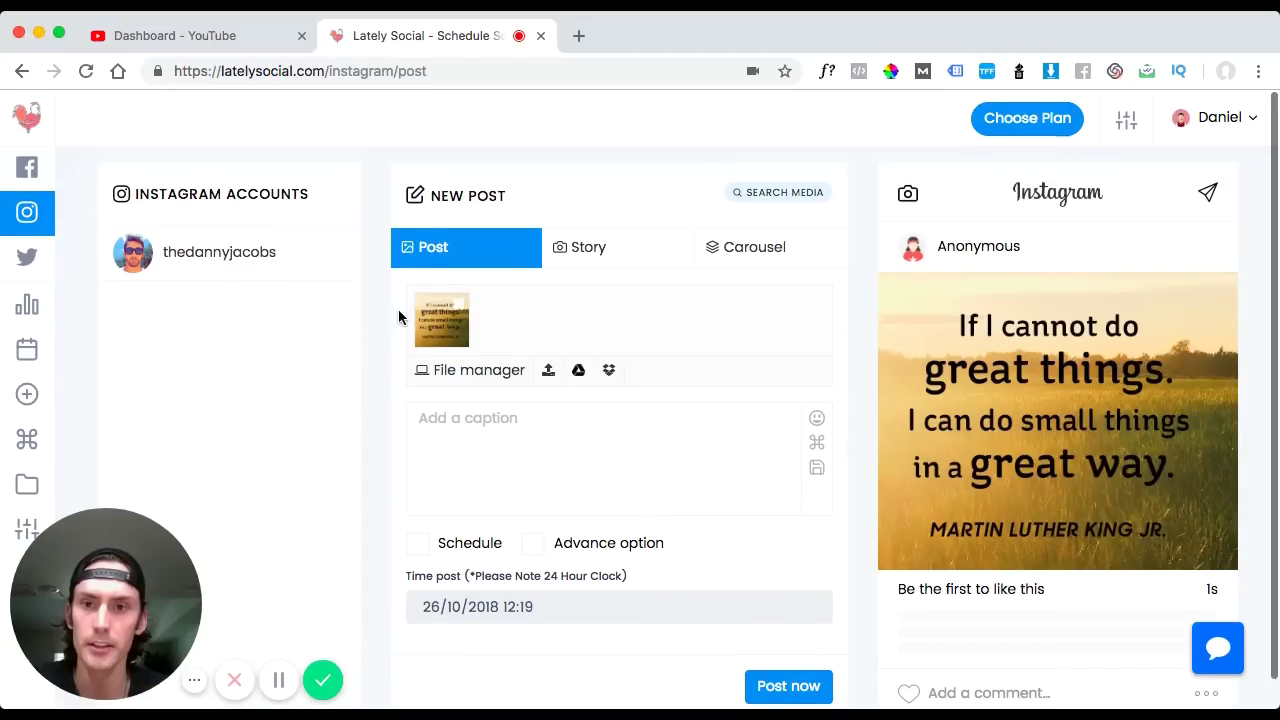
pyautogui.click(603, 259)
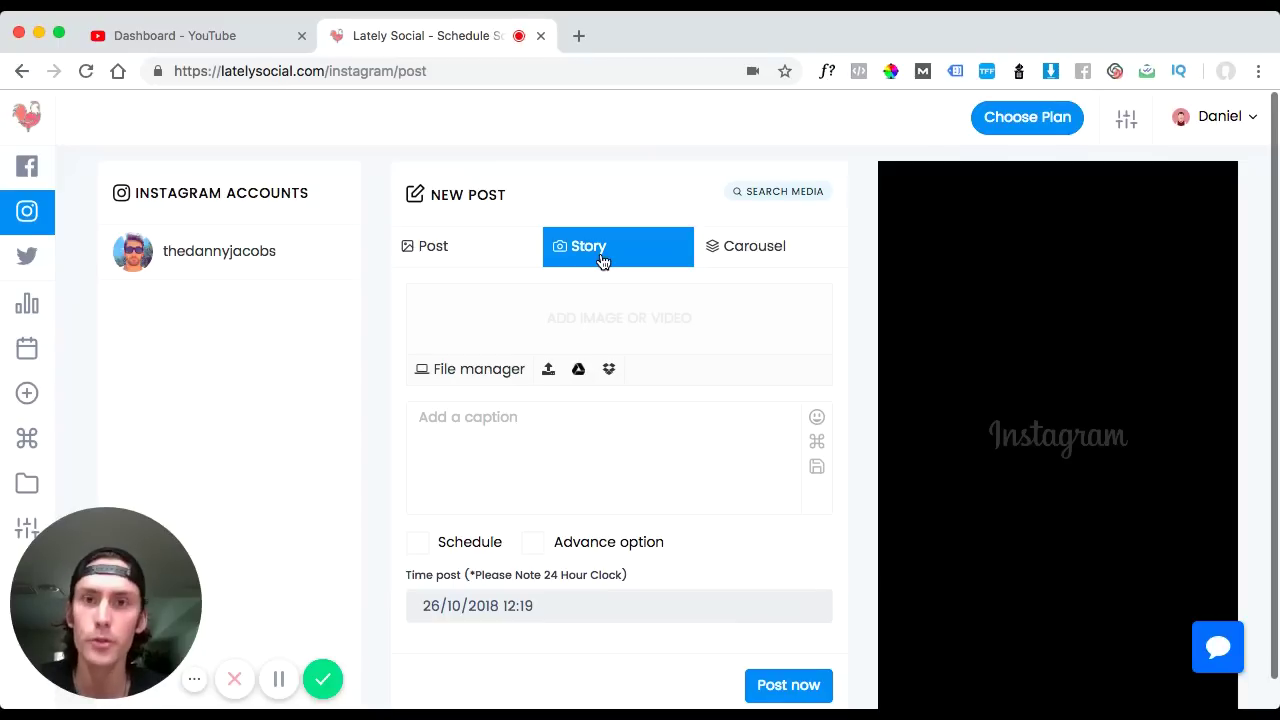
pyautogui.click(780, 263)
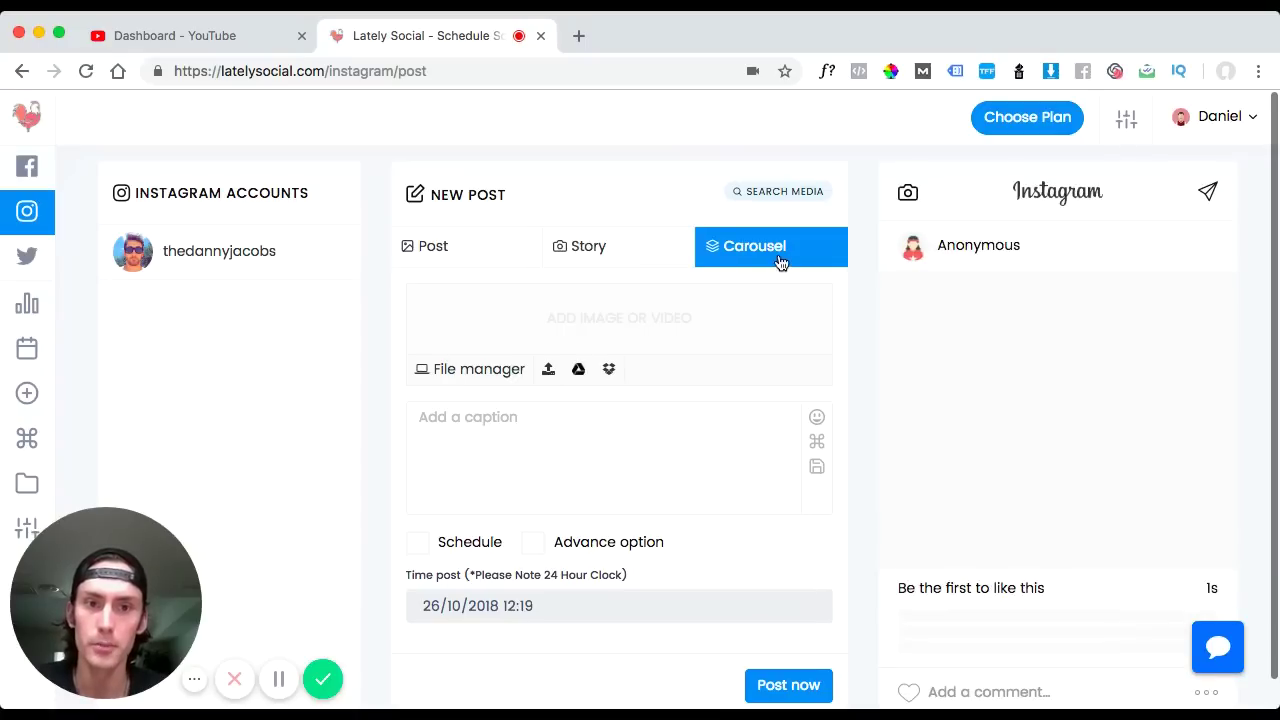
pyautogui.click(622, 258)
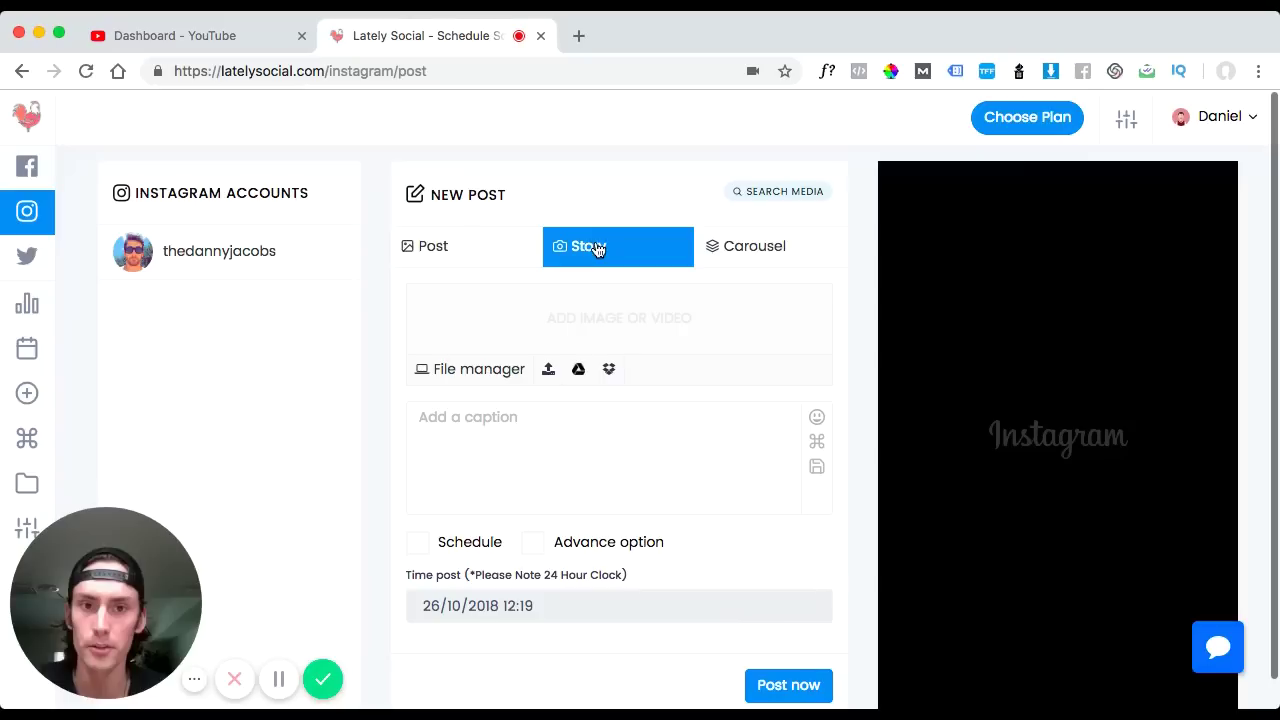
pyautogui.click(417, 262)
# Add the uploaded quote image from the file manager to the emptied Post form.
pyautogui.scroll(-1, 381, 330)
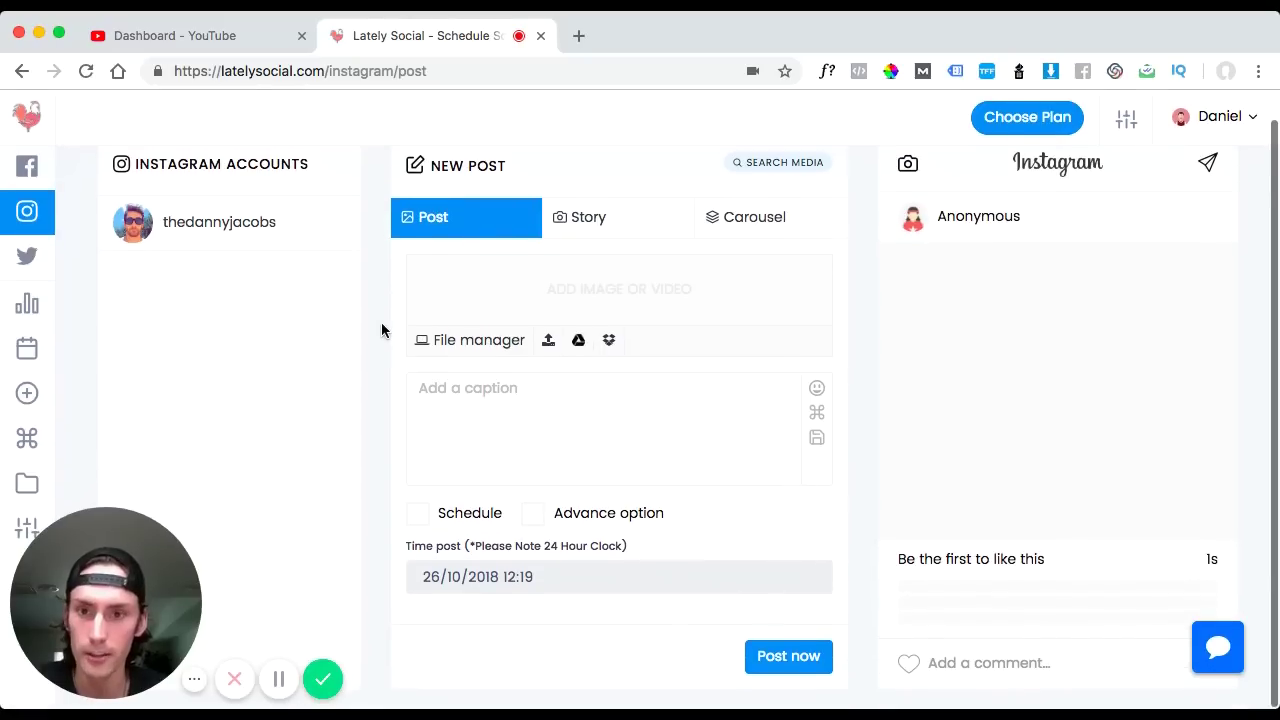
pyautogui.click(495, 352)
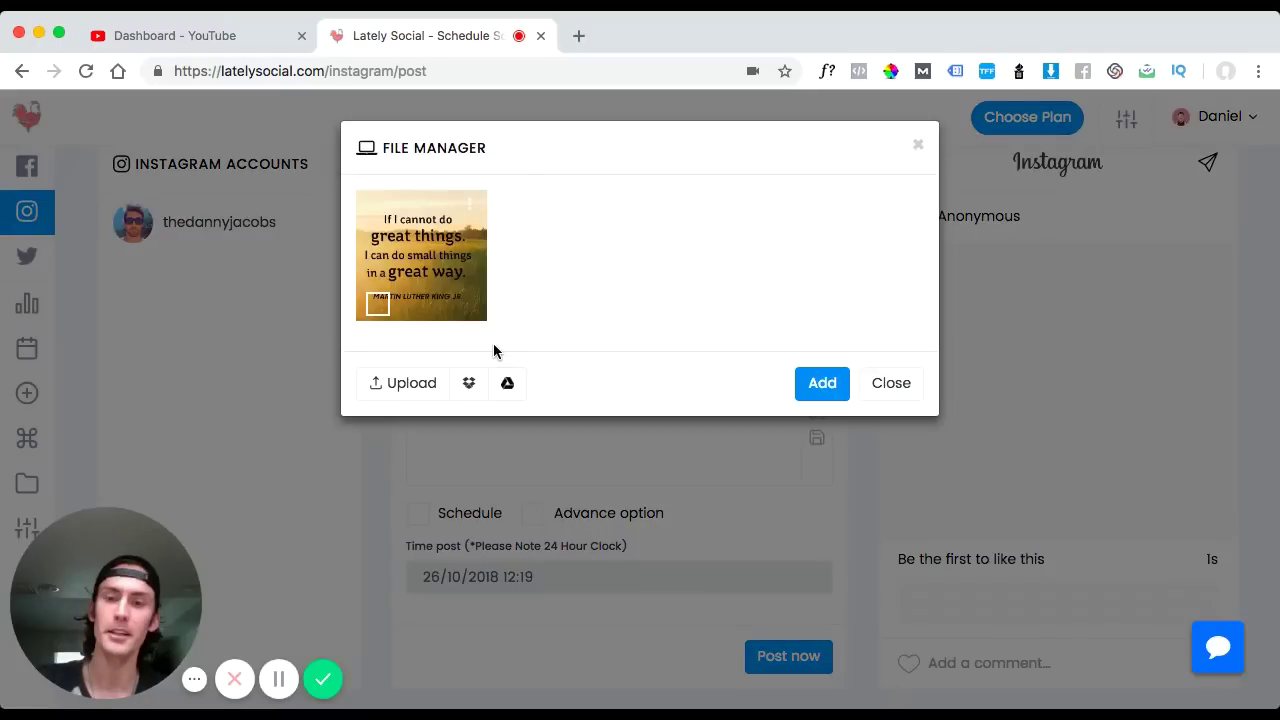
pyautogui.click(378, 305)
pyautogui.click(820, 396)
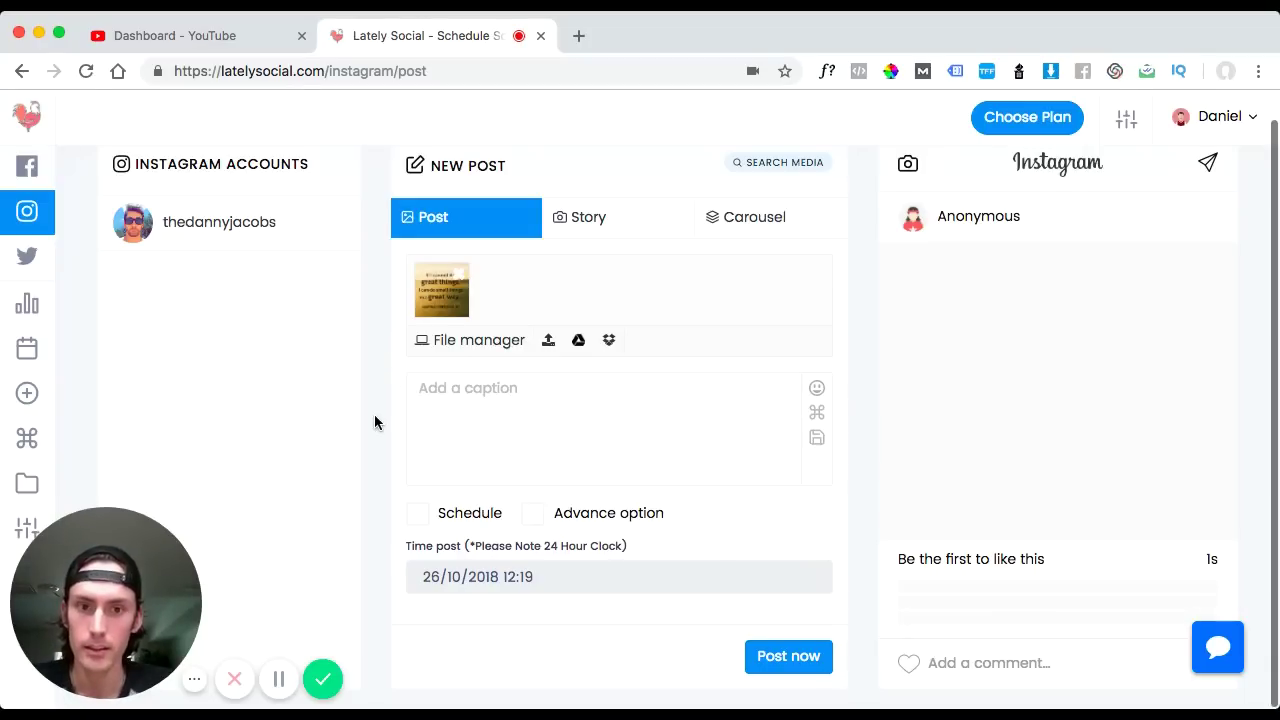
# Insert the sunglasses-face emoji in the post's caption and close the emoji picker.
pyautogui.click(818, 390)
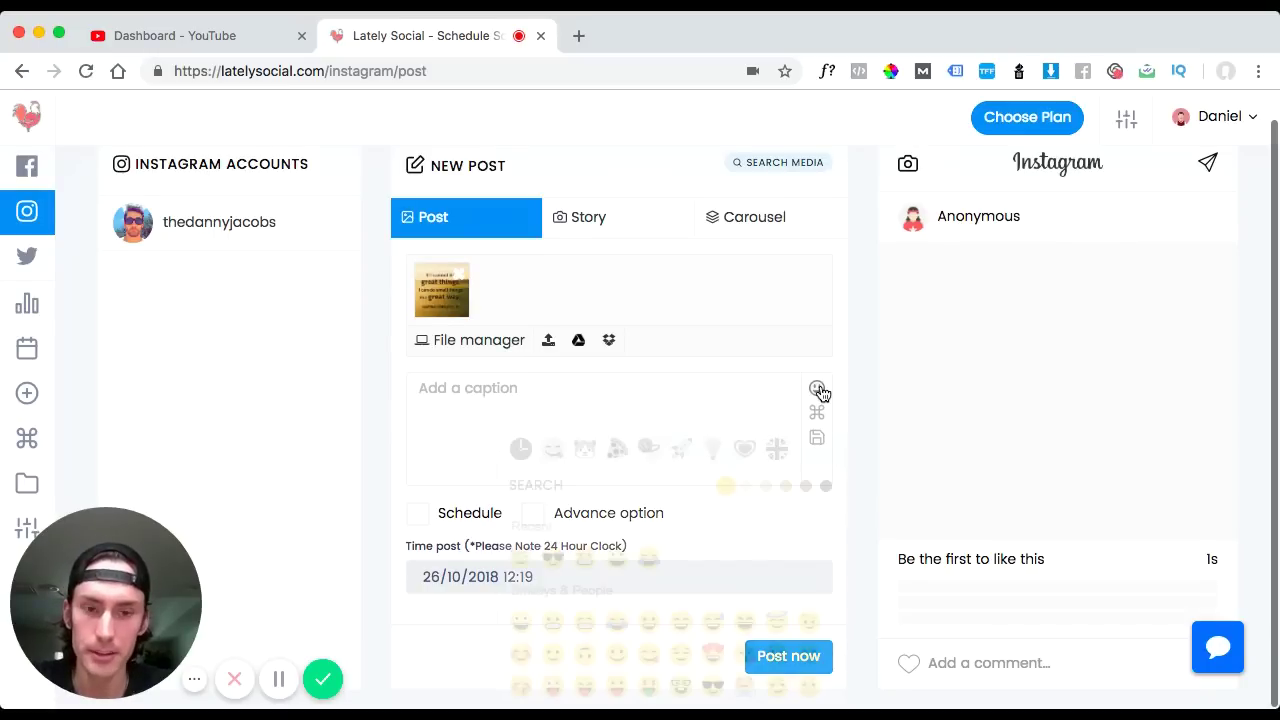
pyautogui.click(553, 540)
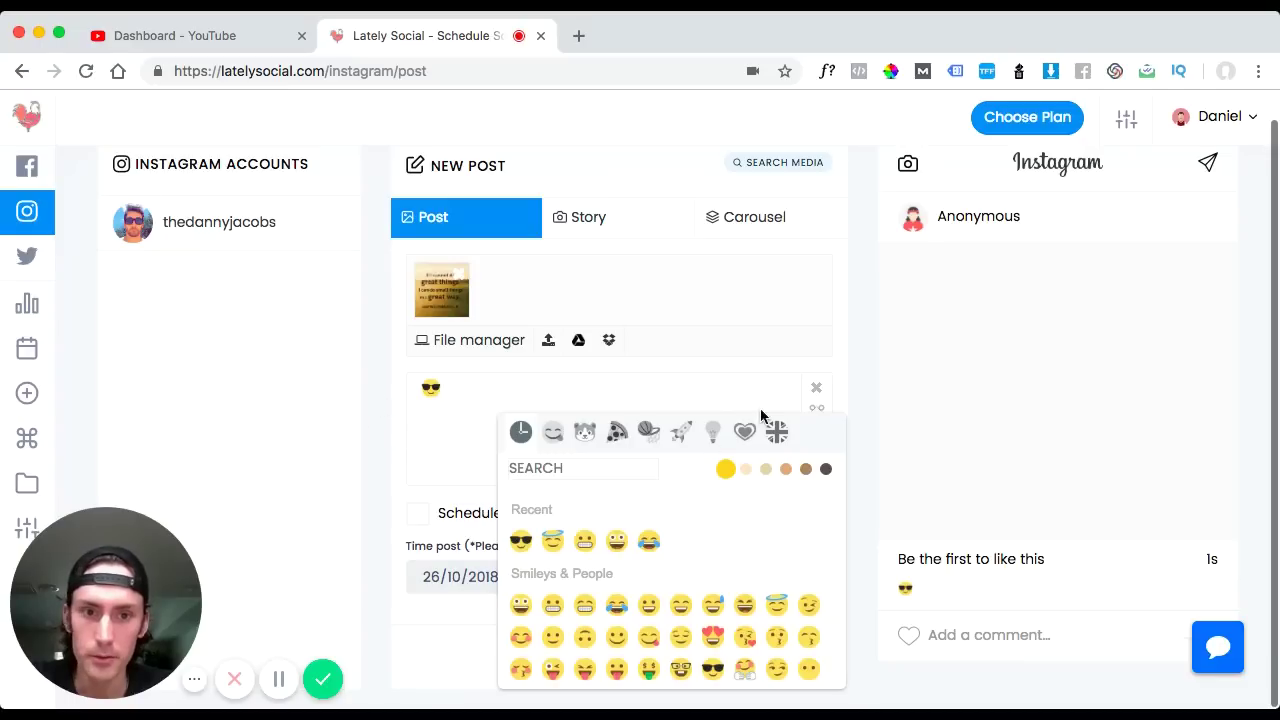
pyautogui.click(816, 388)
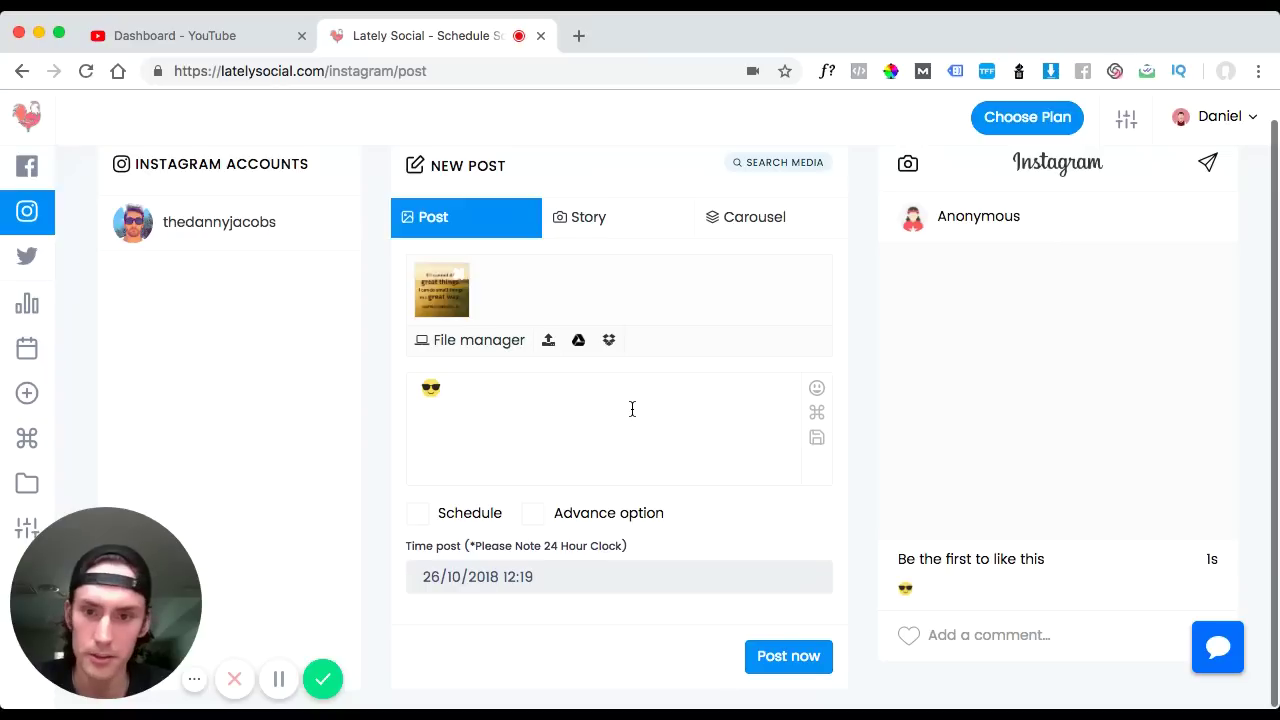
# Turn on scheduling for the post and try out posting dates in the calendar, selecting October 28, 2017.
pyautogui.click(419, 519)
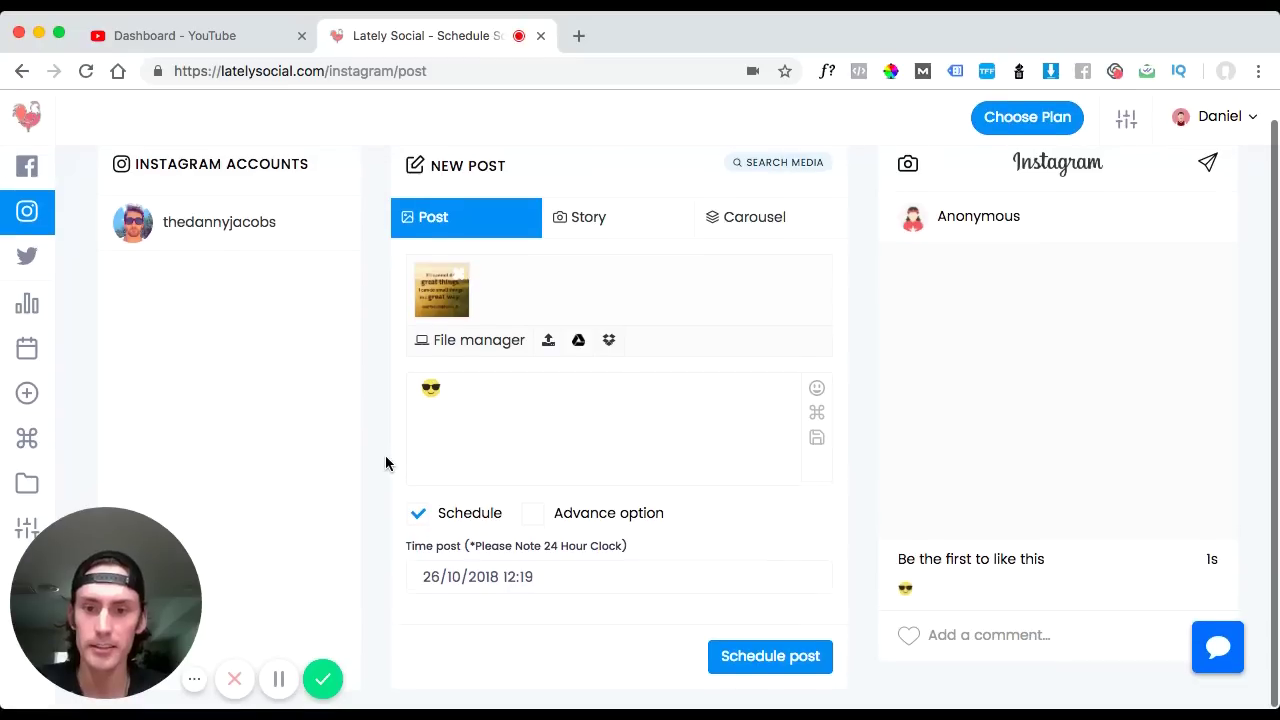
pyautogui.click(449, 578)
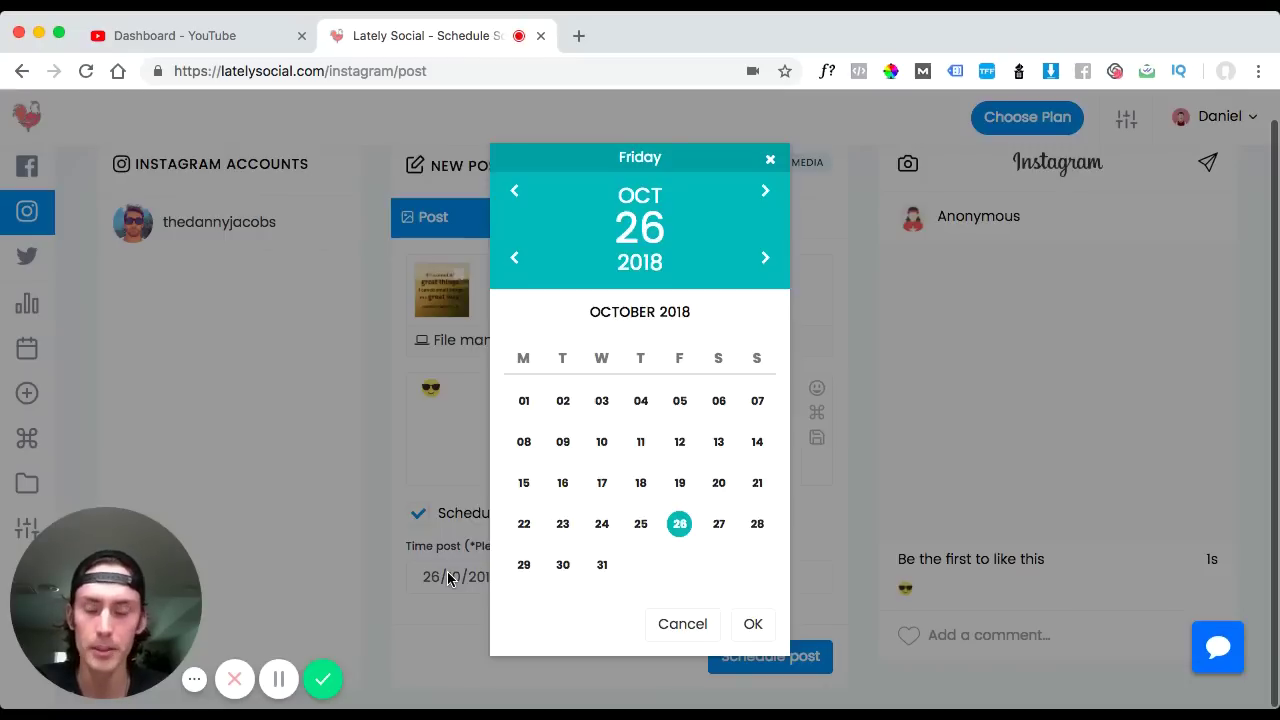
pyautogui.click(765, 260)
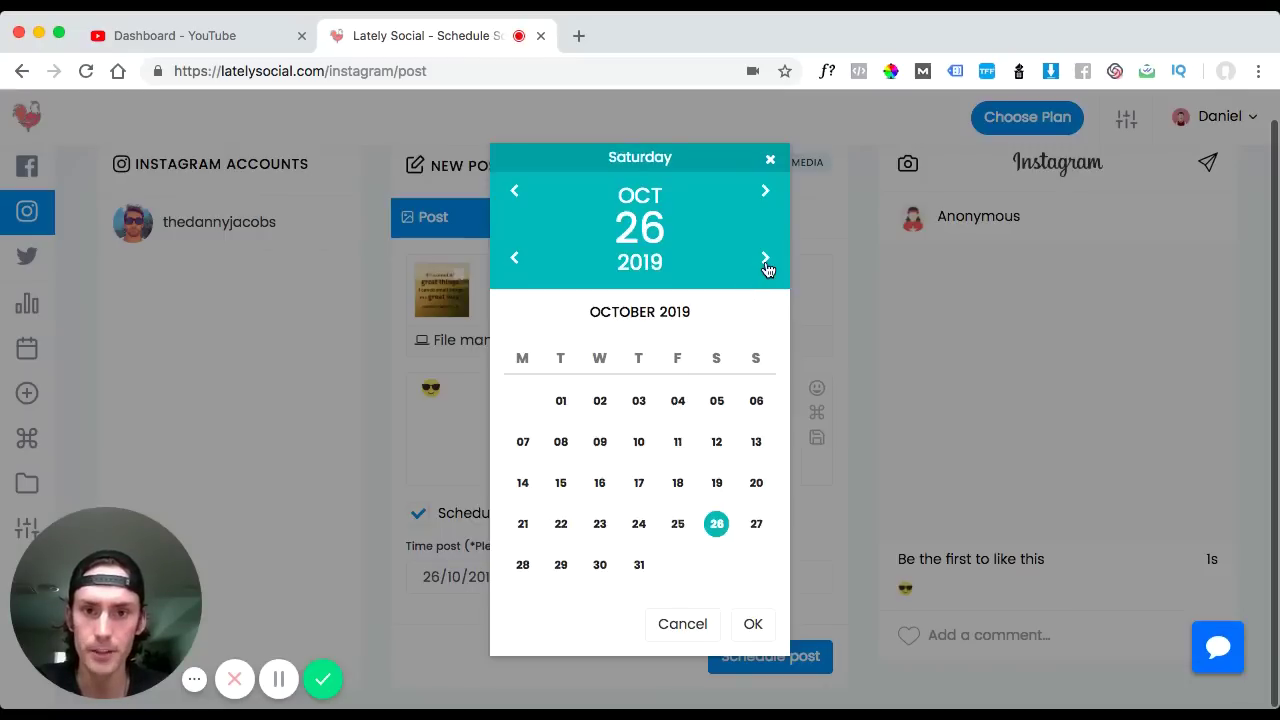
pyautogui.click(765, 260)
pyautogui.click(514, 258)
pyautogui.click(514, 258)
pyautogui.click(514, 258)
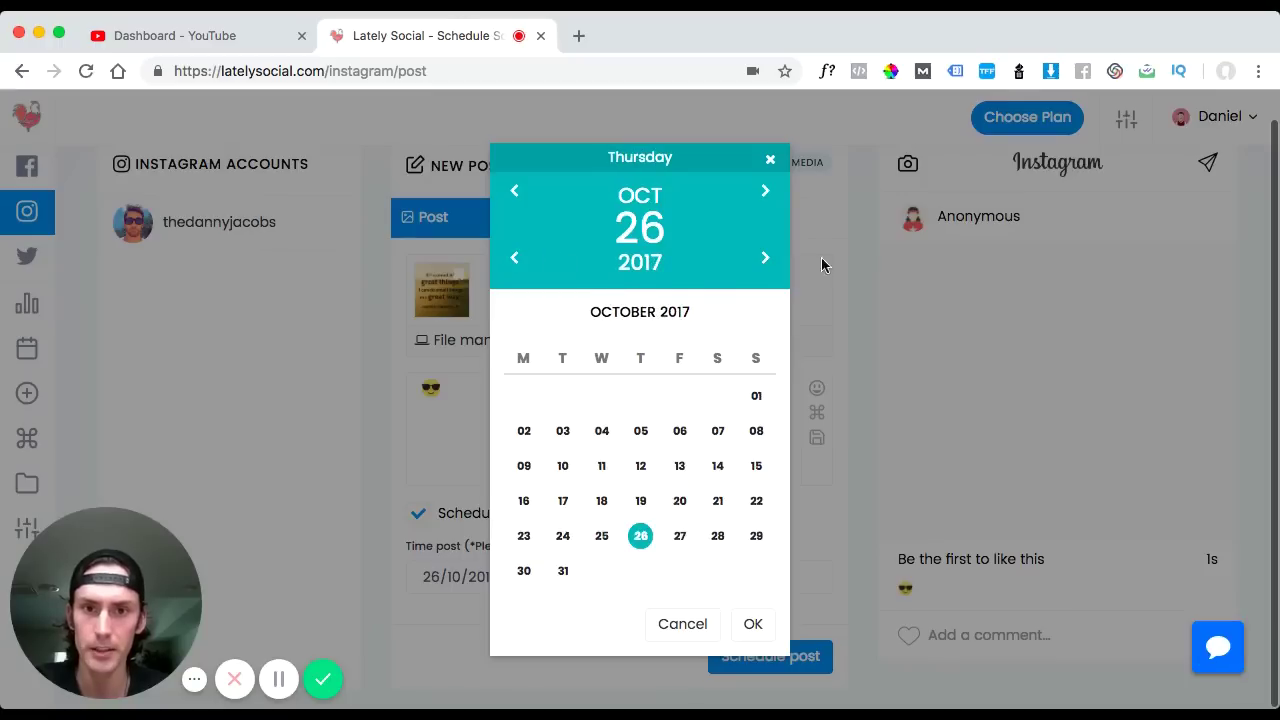
pyautogui.click(764, 264)
pyautogui.click(516, 264)
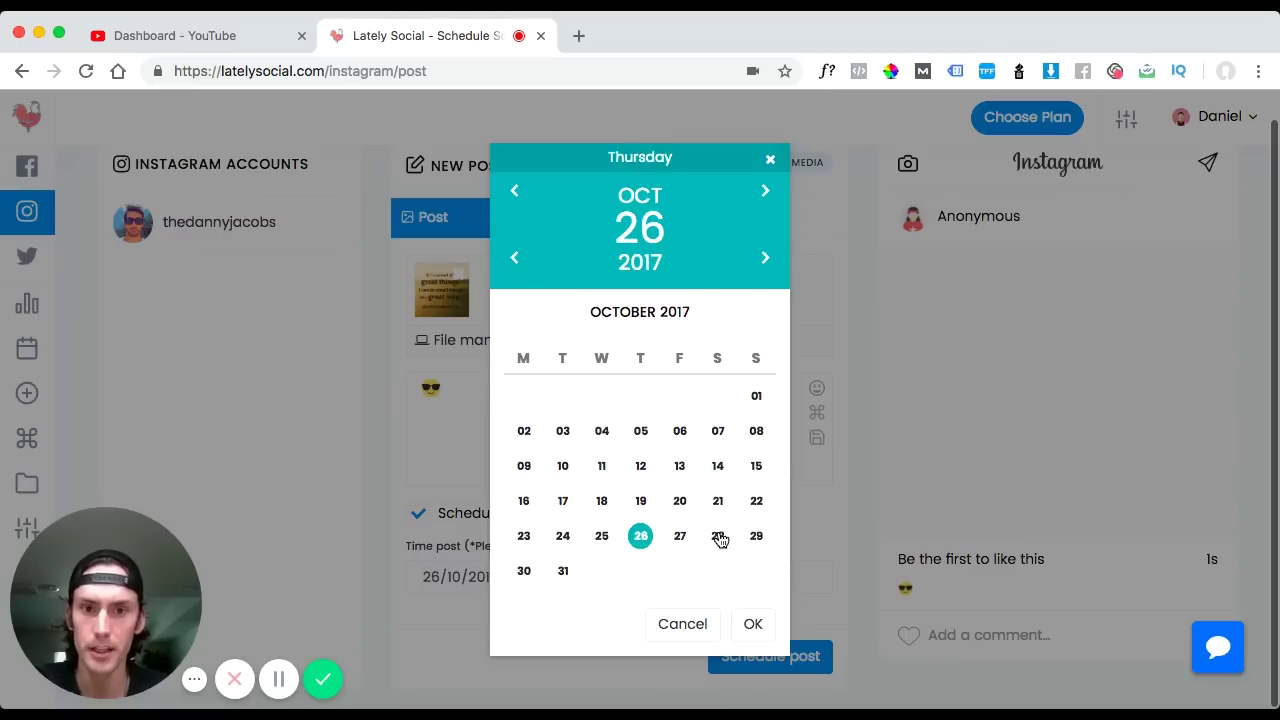
pyautogui.click(680, 537)
pyautogui.click(718, 537)
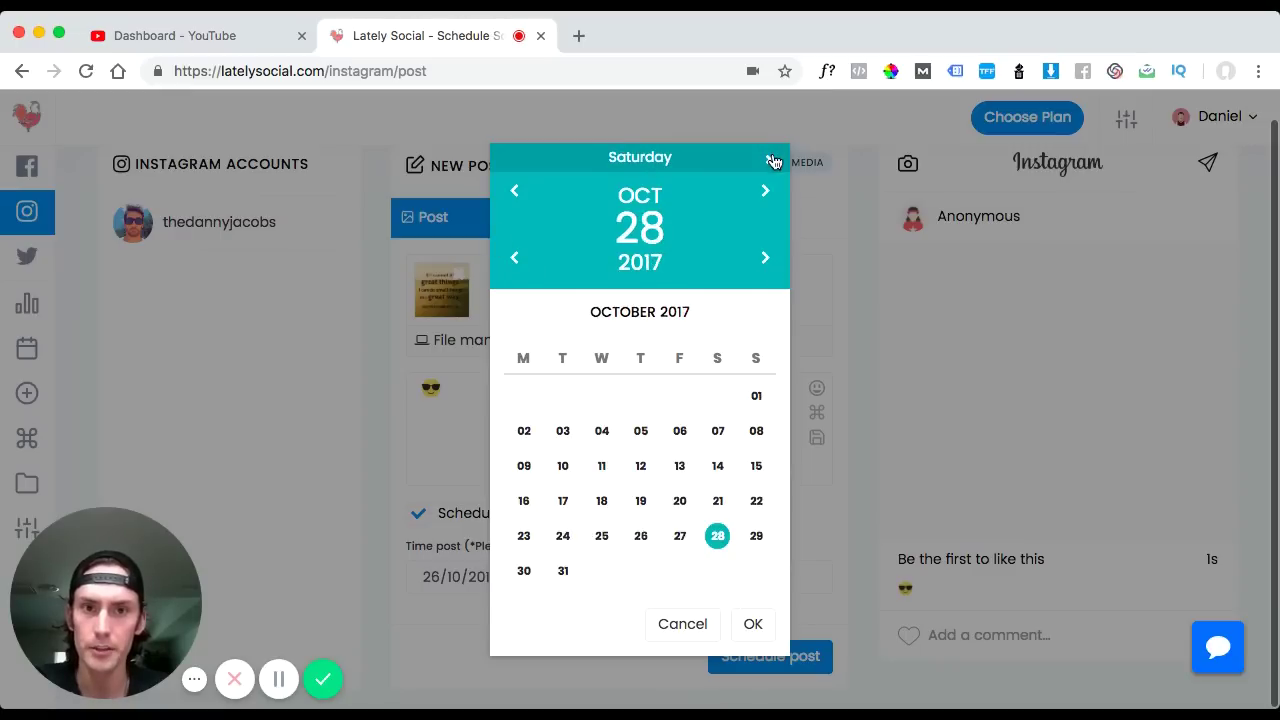
# Try a posting time of 13:25 on the clock, and close the date picker without applying it.
pyautogui.click(753, 626)
pyautogui.click(678, 398)
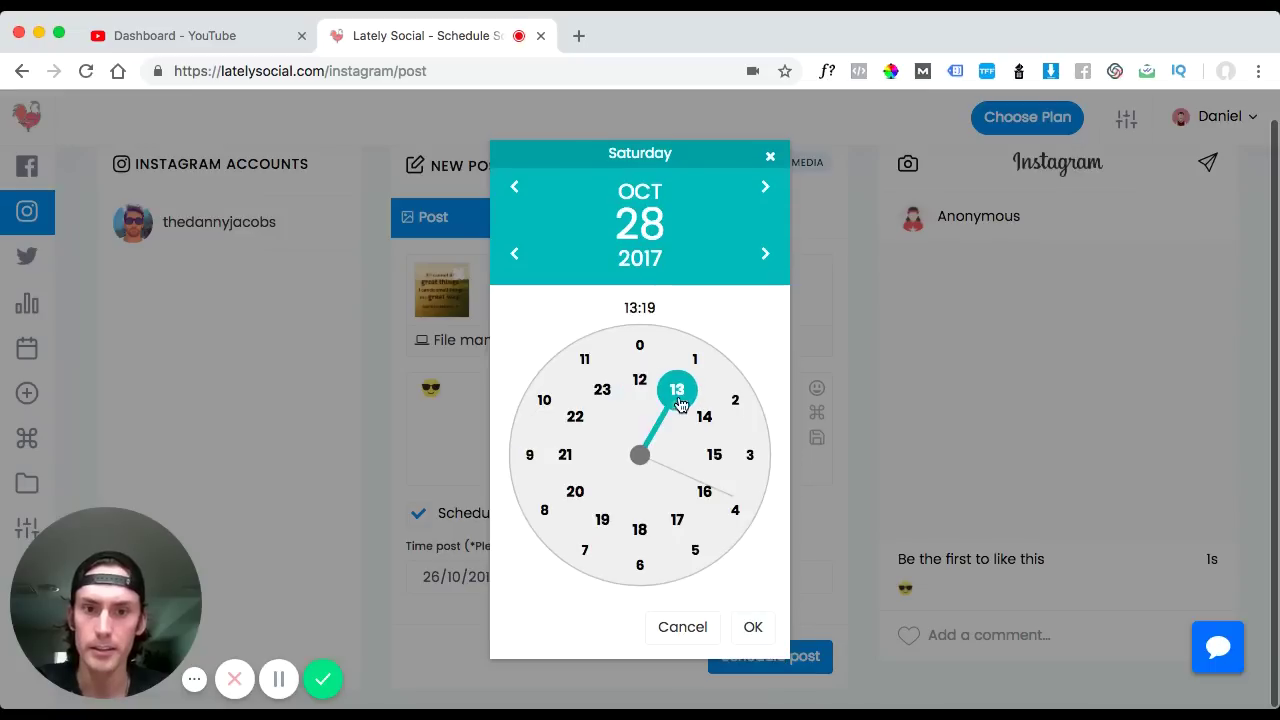
pyautogui.click(751, 630)
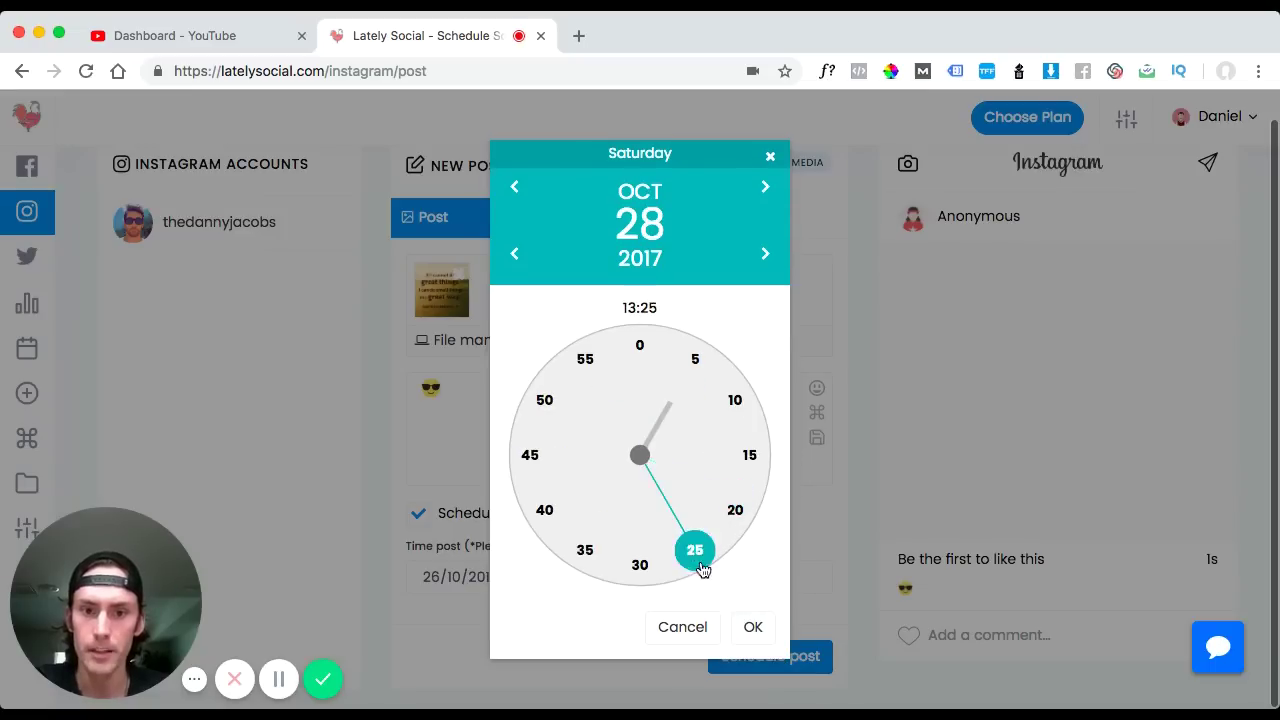
pyautogui.click(690, 628)
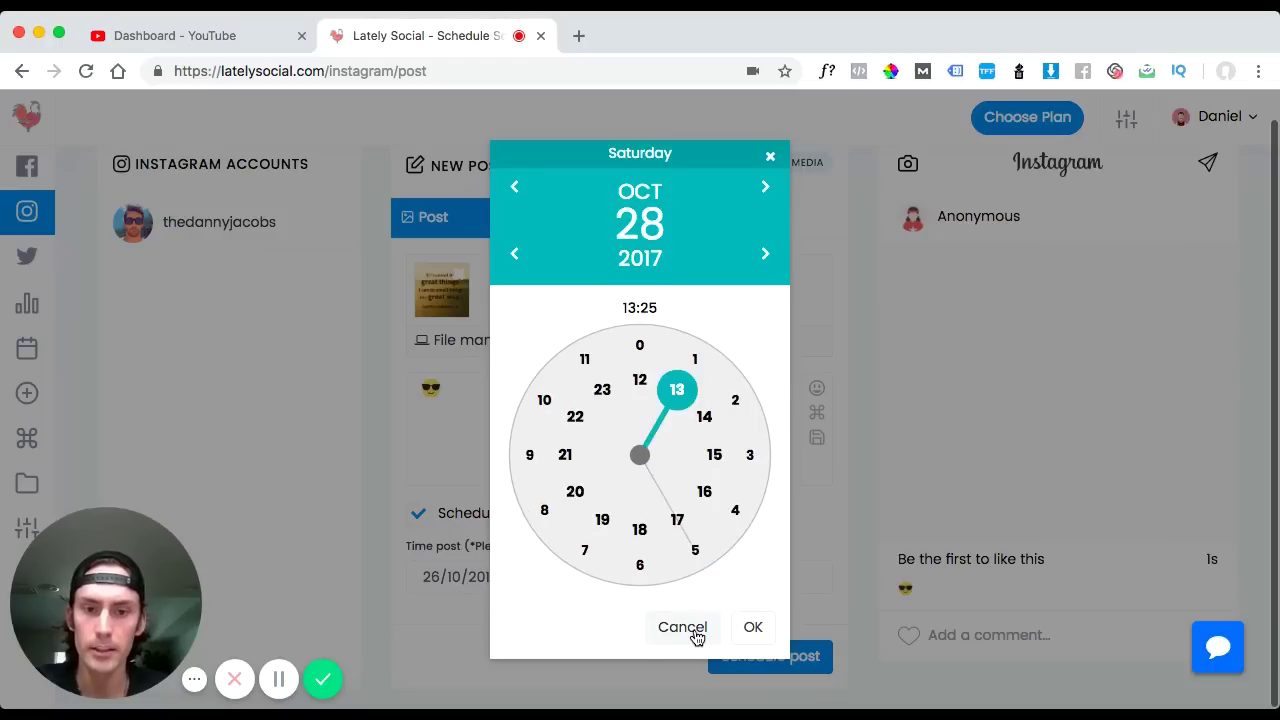
pyautogui.click(690, 628)
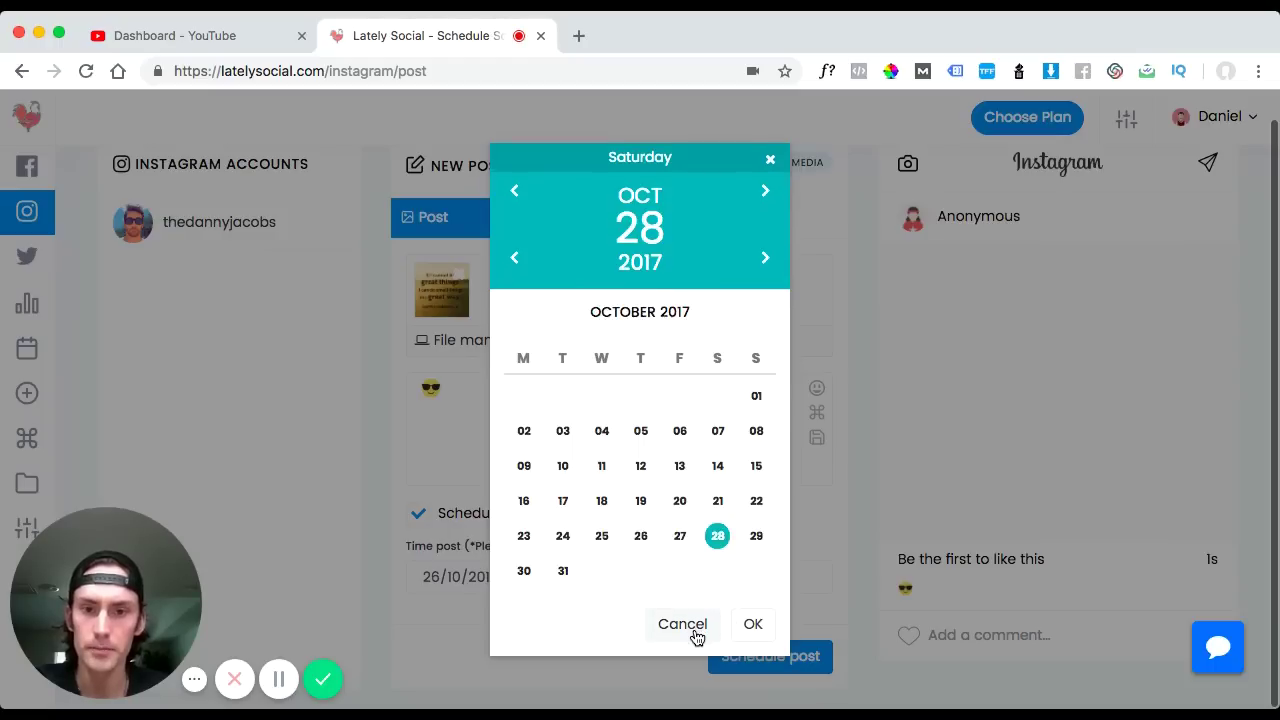
pyautogui.click(771, 162)
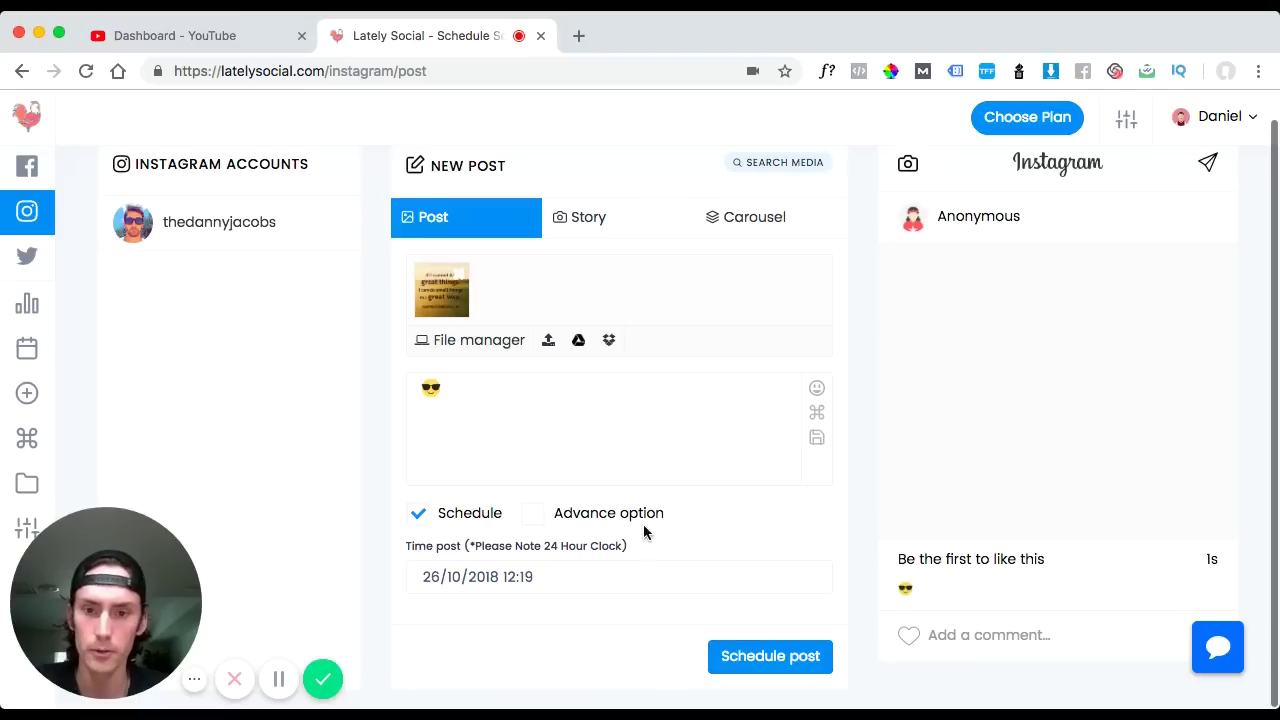
# Turn on the advance option for the post and place the cursor in the empty first comment field.
pyautogui.click(534, 516)
pyautogui.scroll(-3, 377, 419)
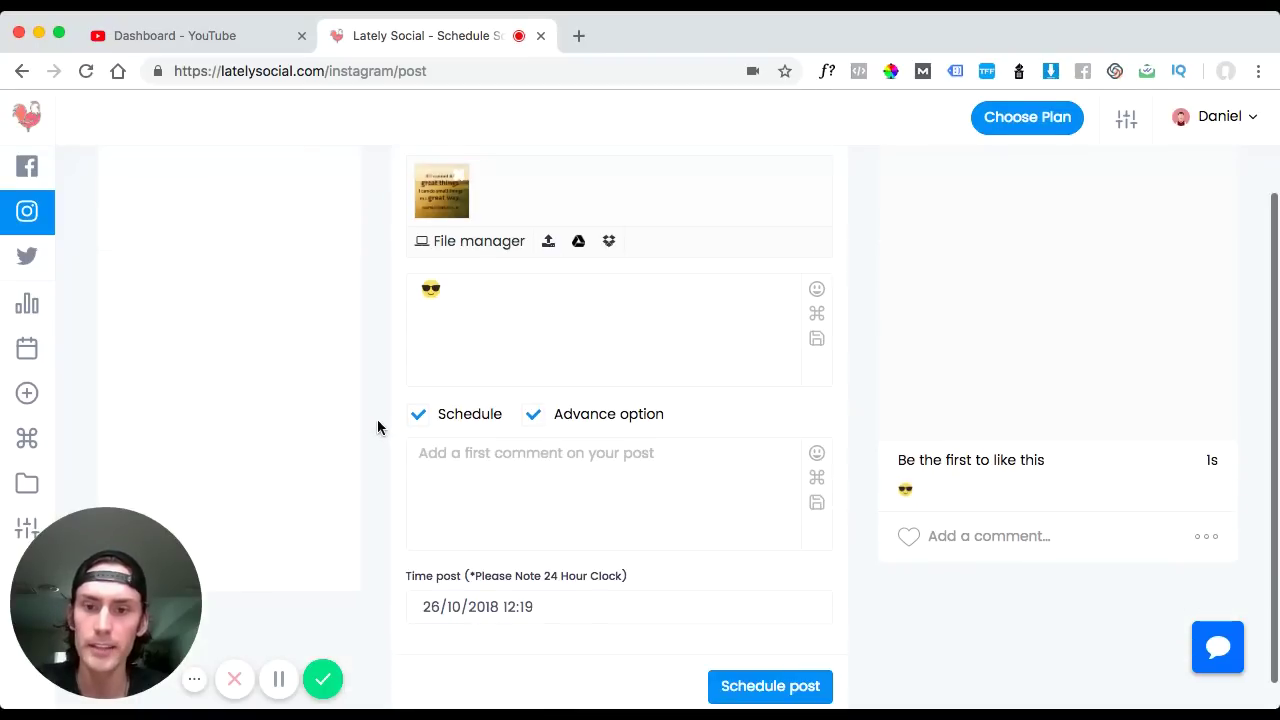
pyautogui.click(506, 474)
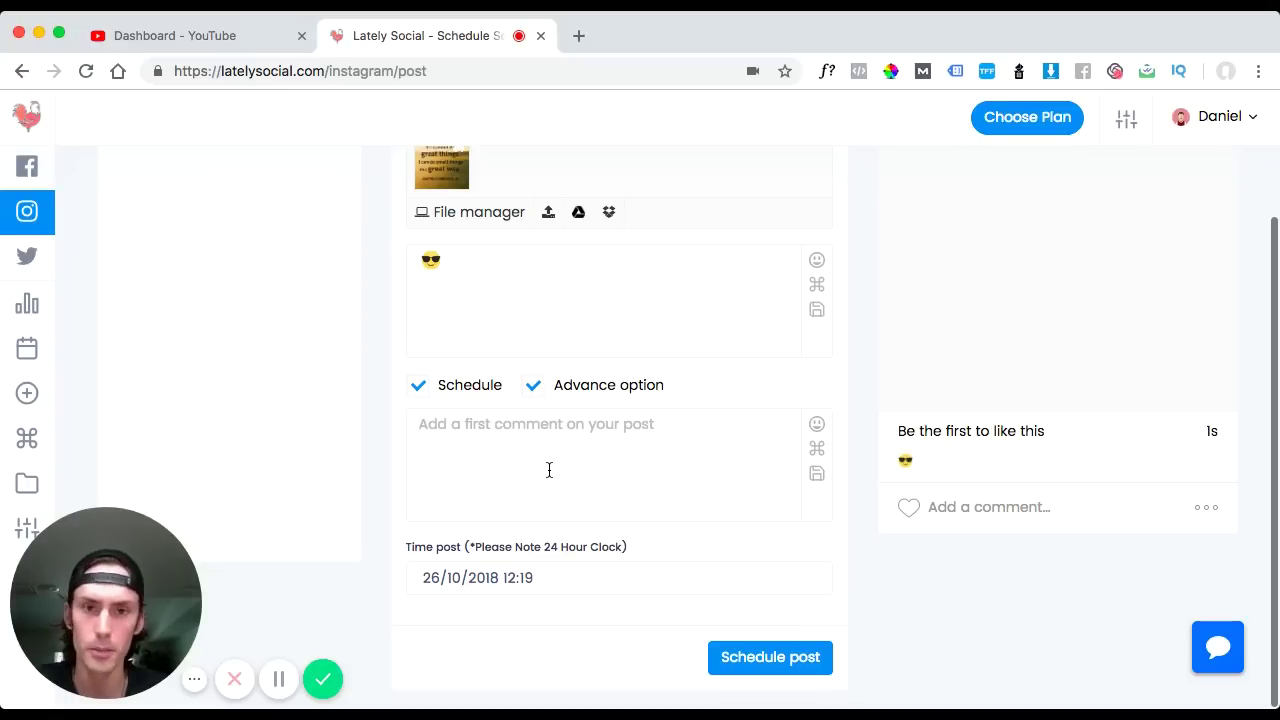
pyautogui.click(547, 318)
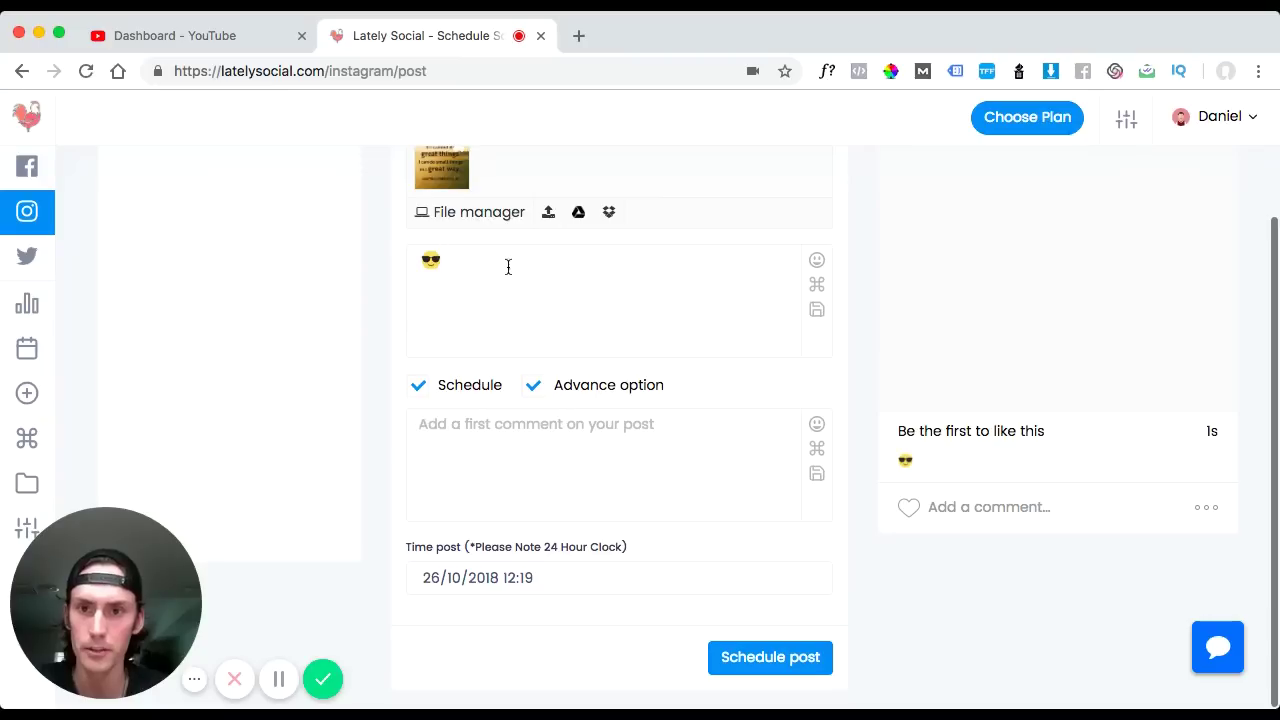
pyautogui.click(508, 431)
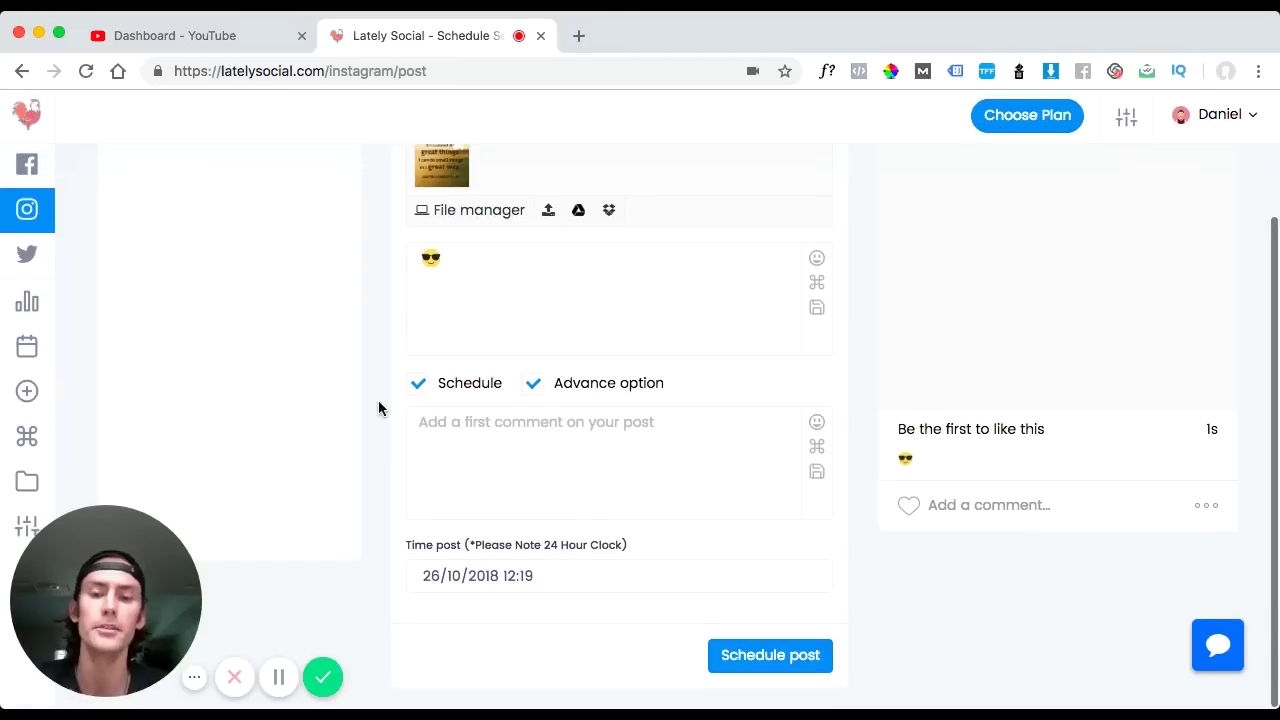
# Turn off scheduling for the post and review the form from the media to the posting time.
pyautogui.scroll(3, 738, 541)
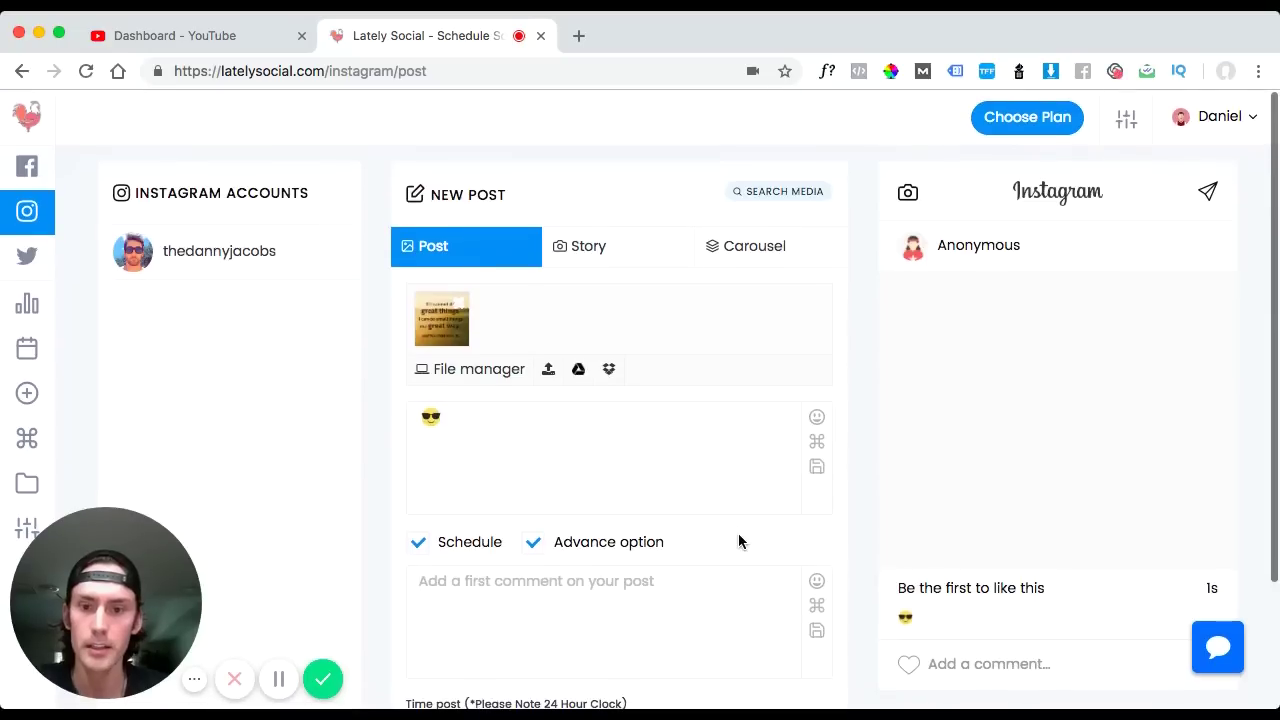
pyautogui.scroll(-1, 738, 541)
pyautogui.scroll(-1, 738, 541)
pyautogui.click(420, 388)
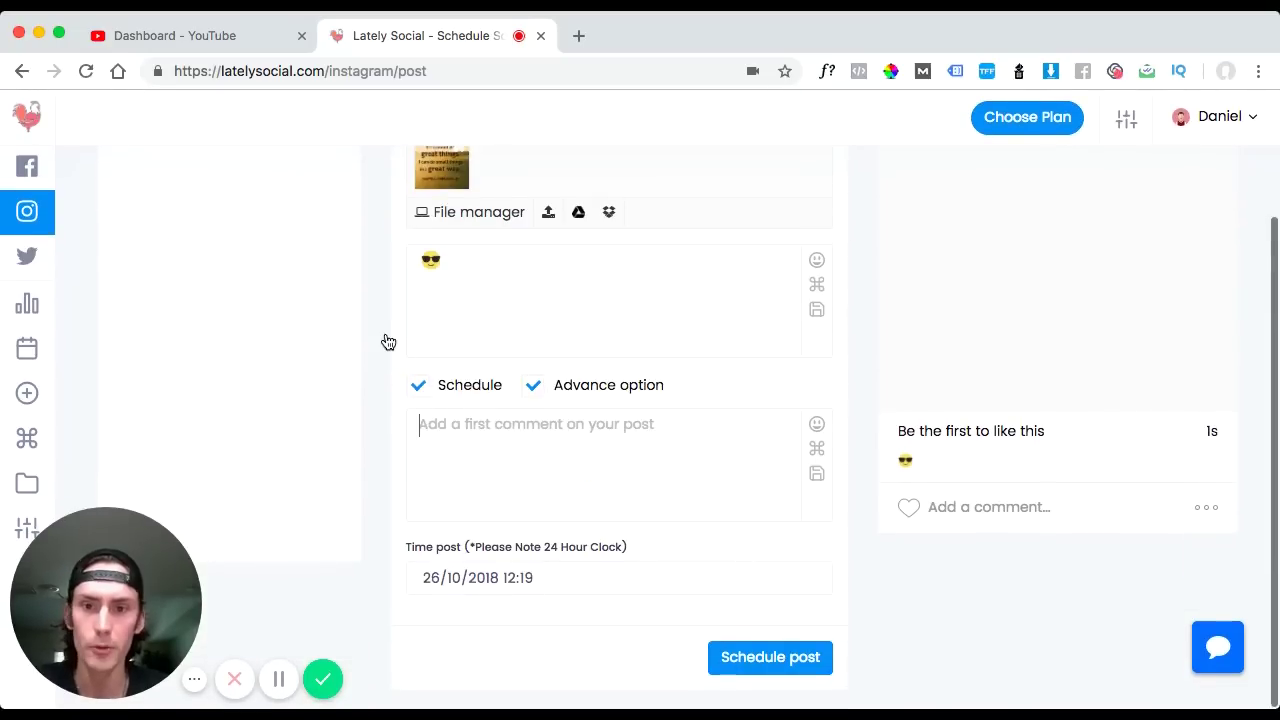
pyautogui.scroll(2, 385, 340)
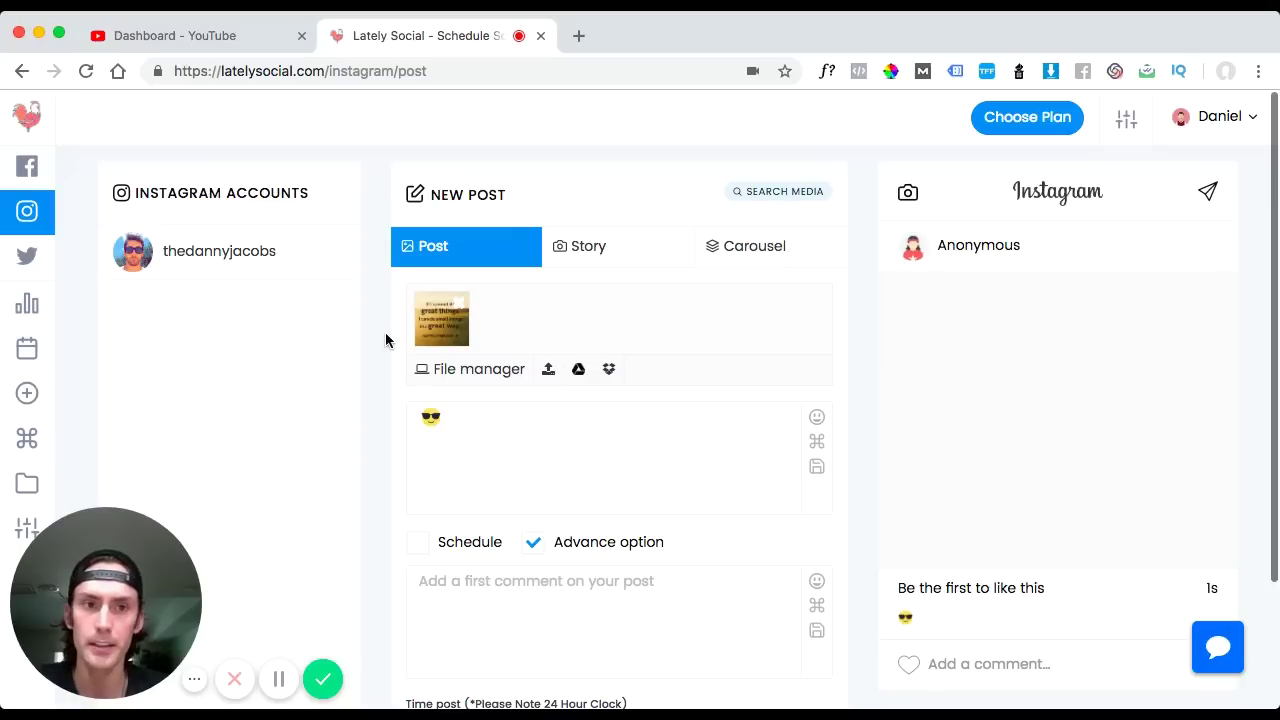
pyautogui.scroll(-2, 385, 340)
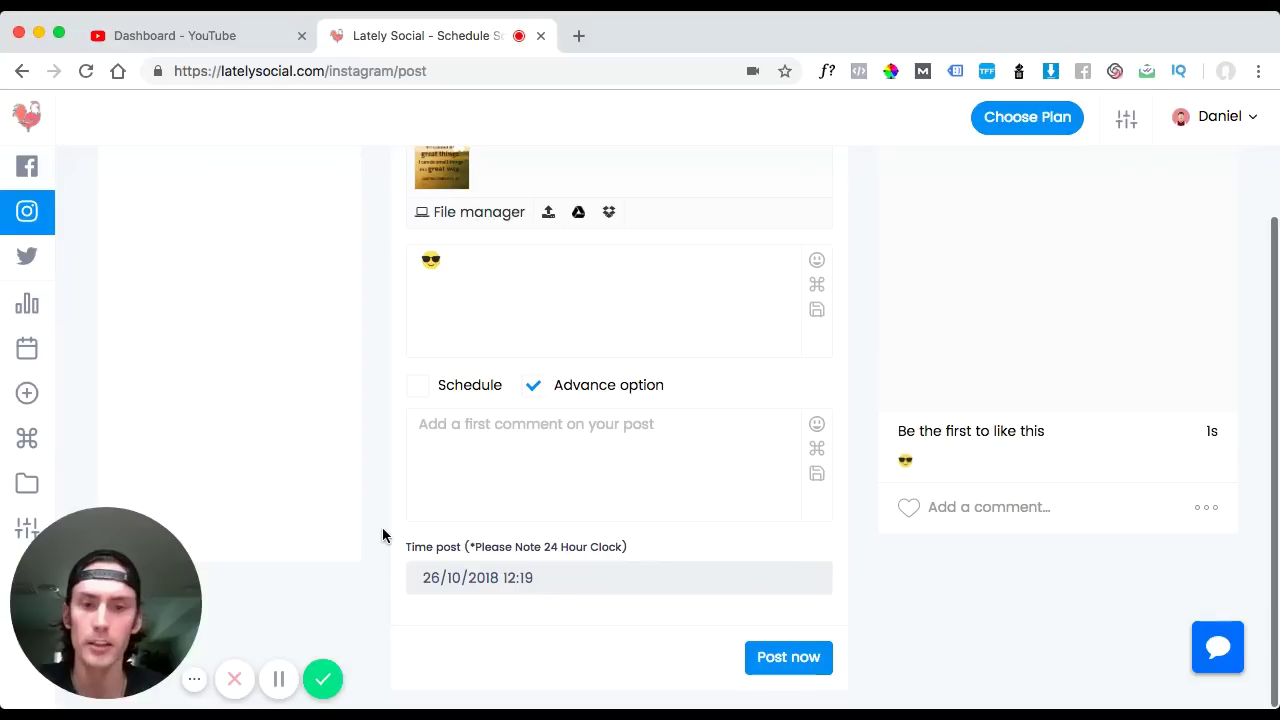
# Open the support chat to view its new conversation window and empty message field, and close it without writing anything.
pyautogui.click(1216, 651)
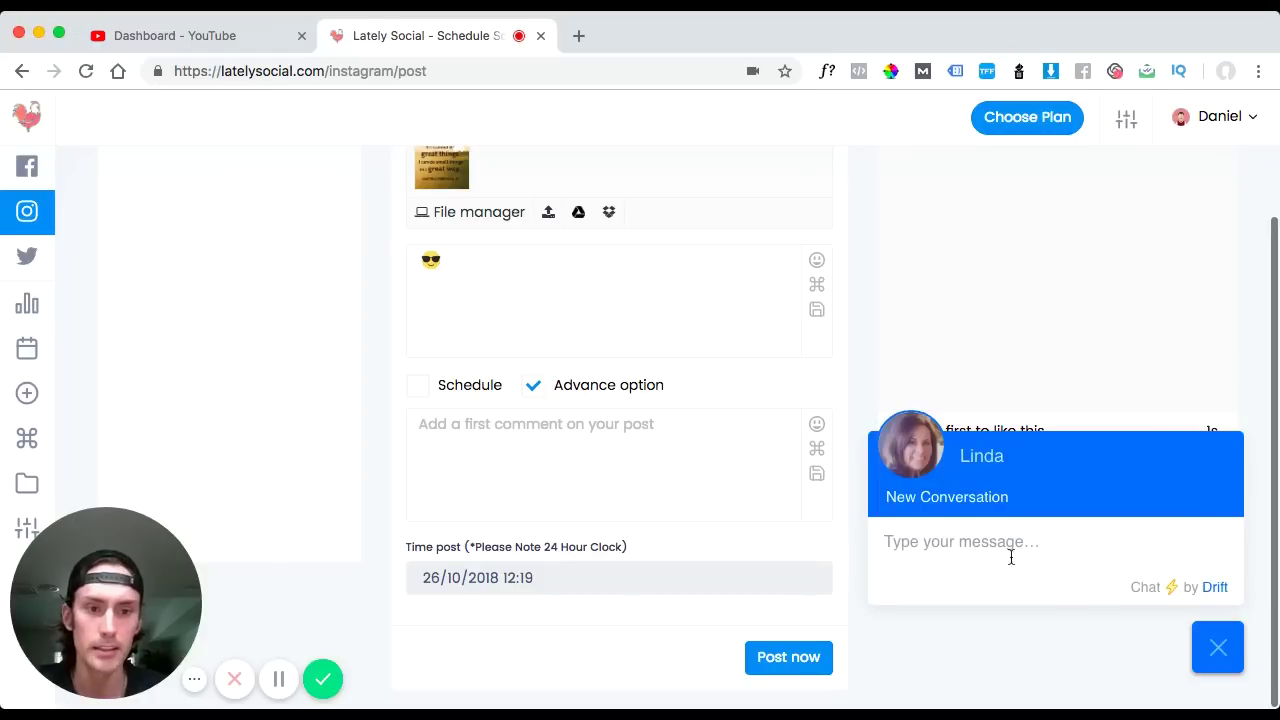
pyautogui.click(974, 546)
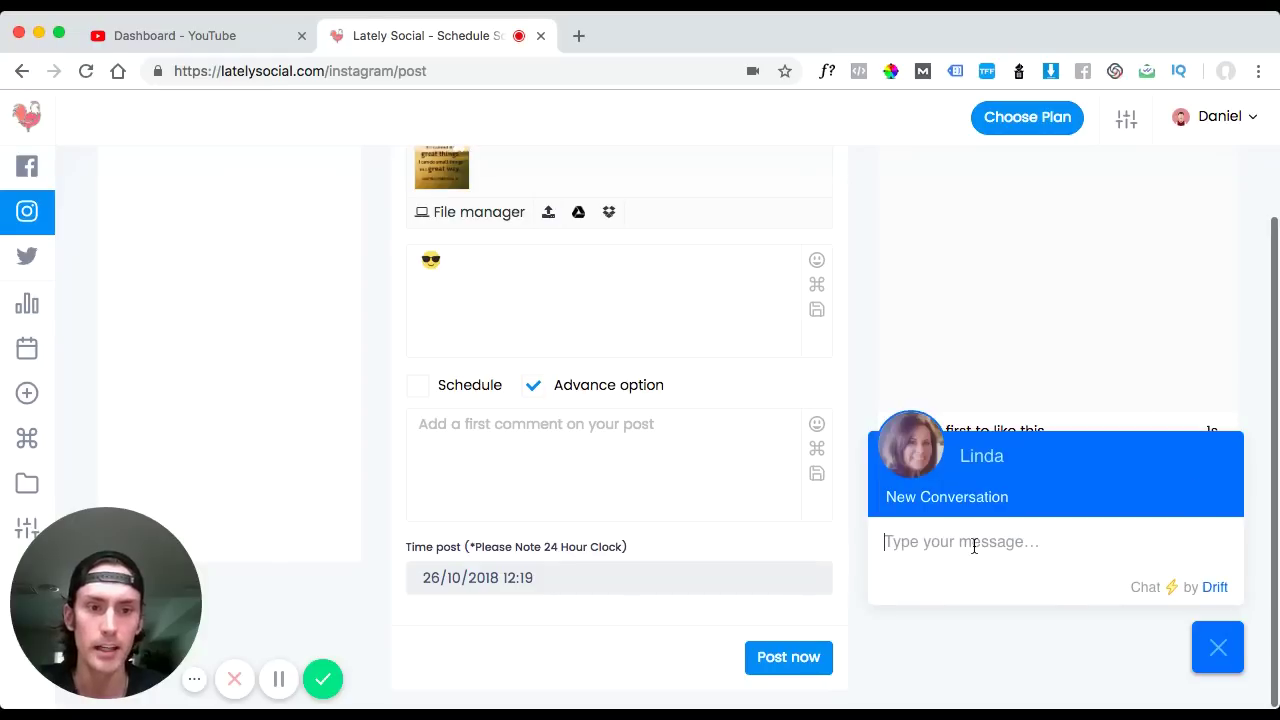
pyautogui.click(1220, 648)
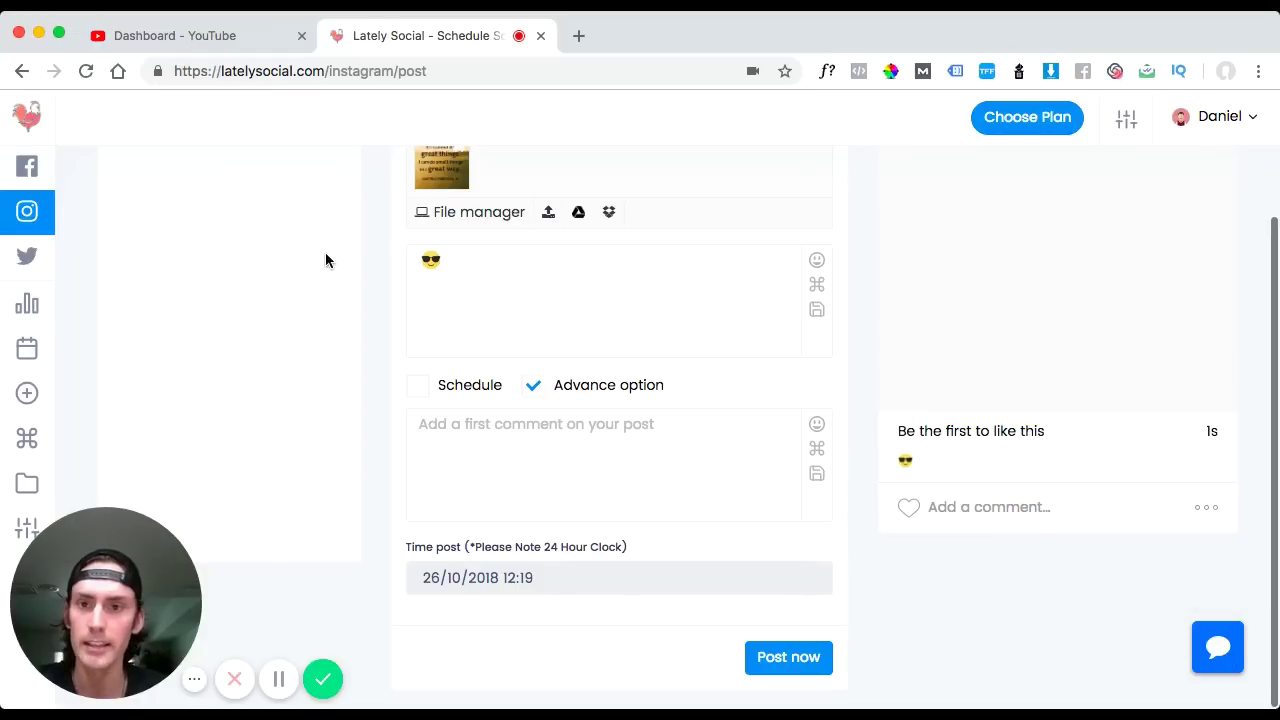
pyautogui.scroll(3, 368, 384)
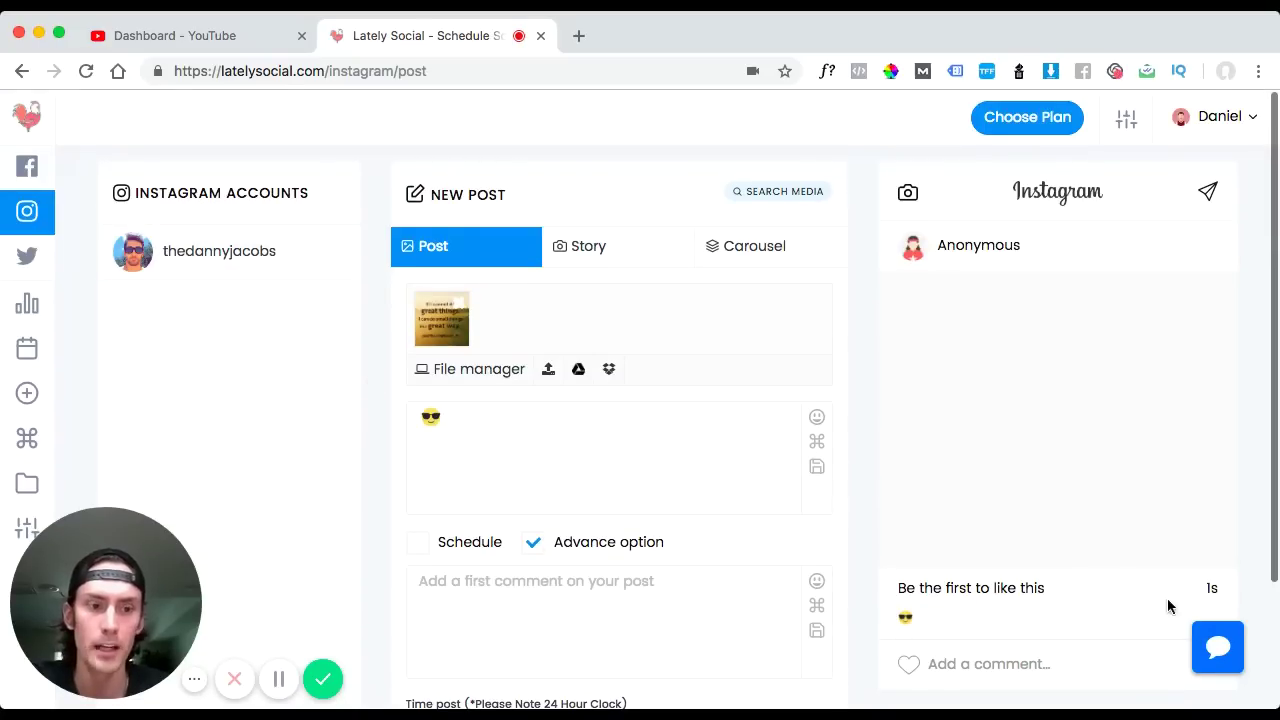
pyautogui.click(1208, 641)
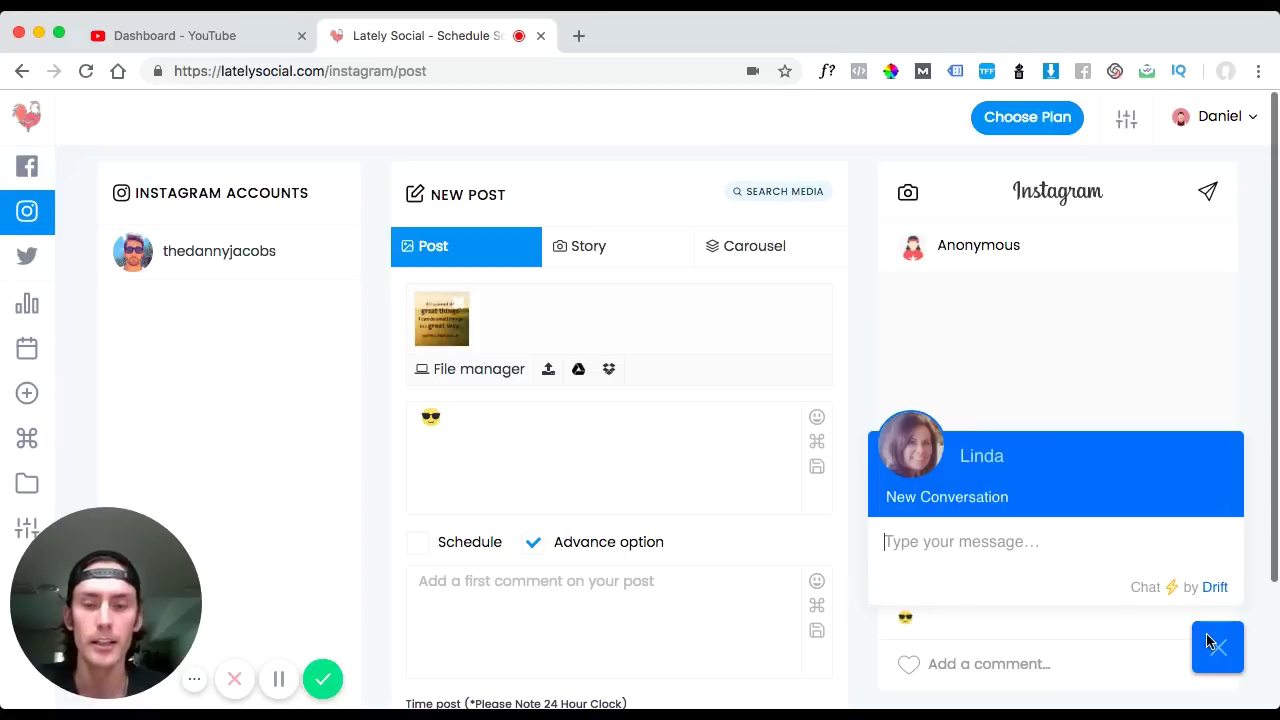
pyautogui.click(1208, 641)
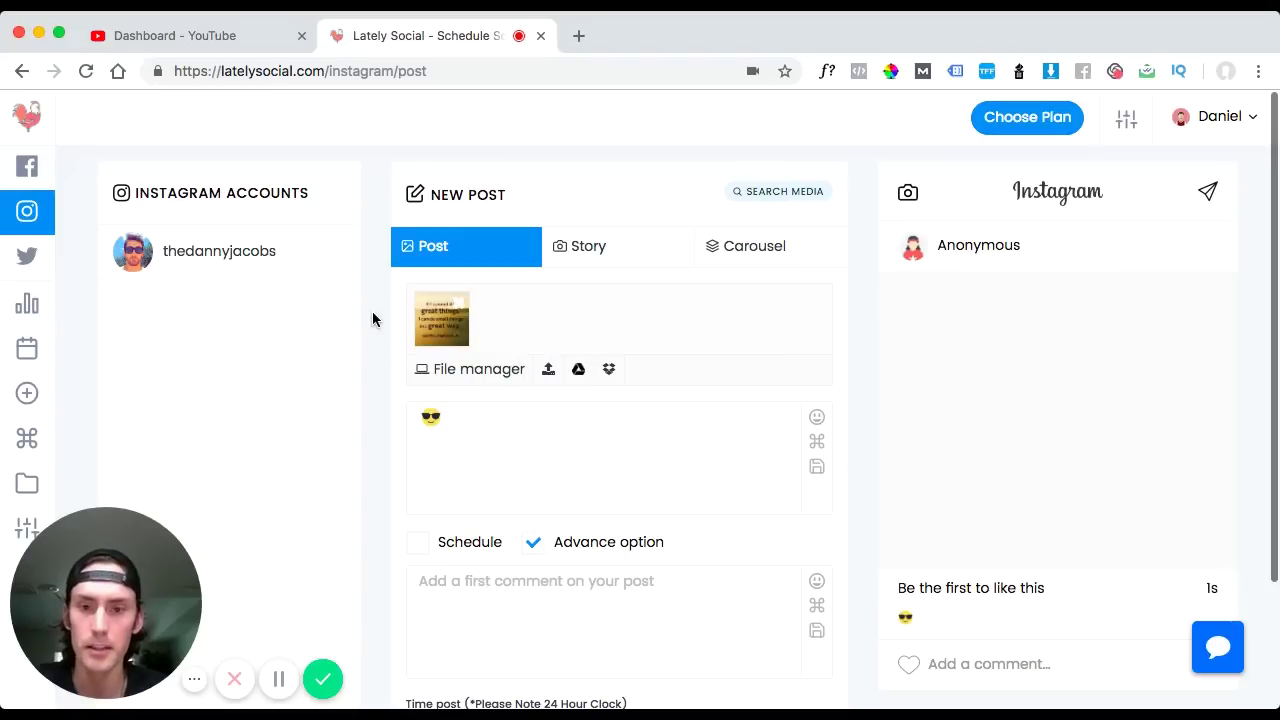
pyautogui.scroll(-3, 372, 318)
pyautogui.scroll(4, 372, 318)
pyautogui.scroll(-4, 372, 311)
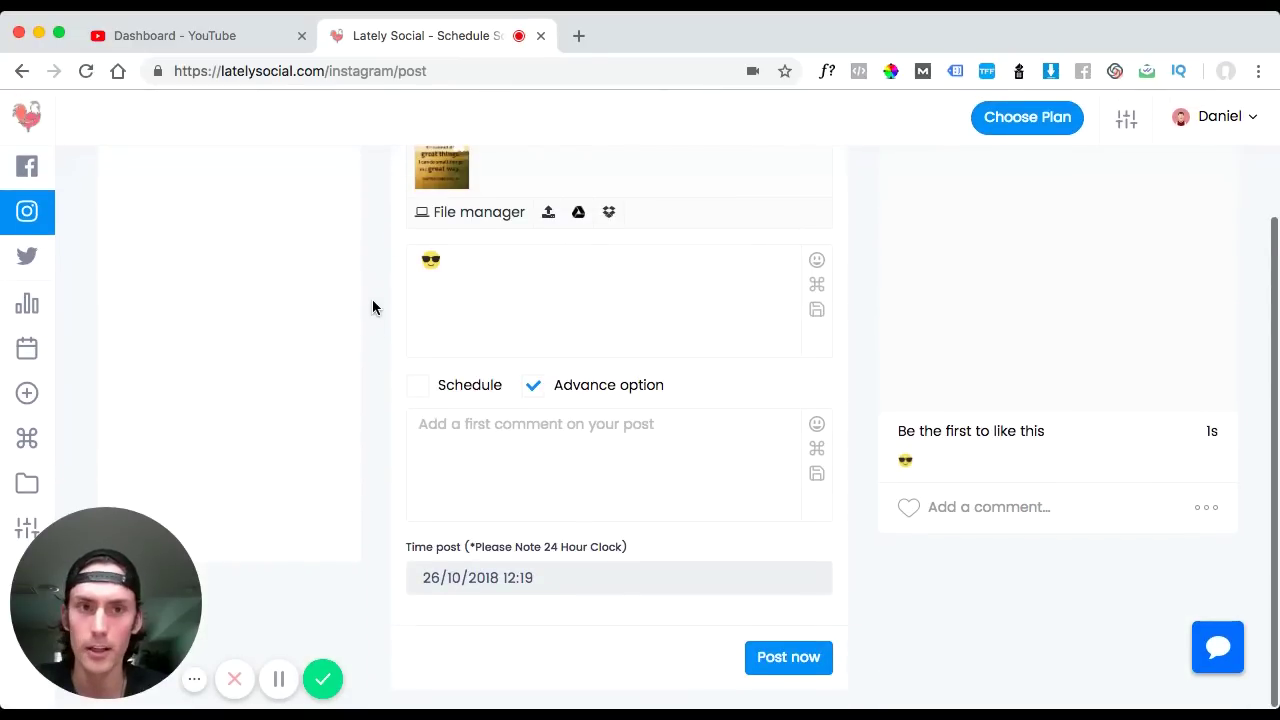
pyautogui.scroll(3, 372, 306)
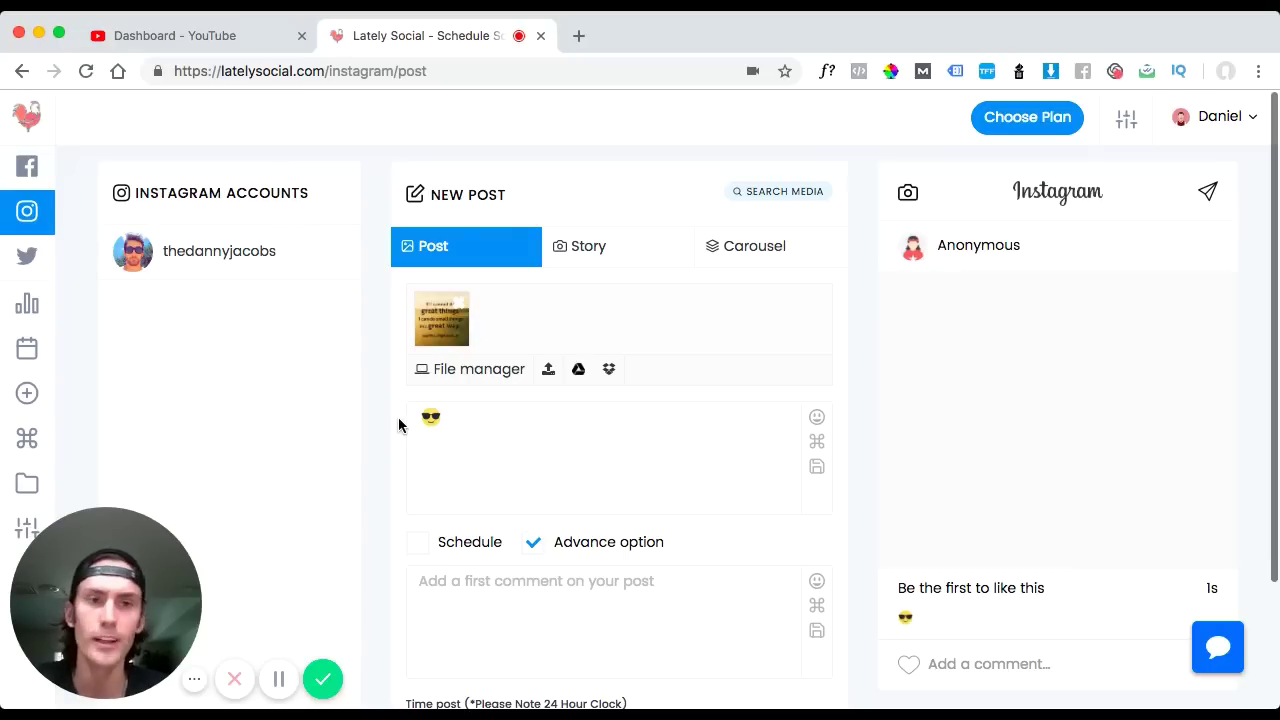
pyautogui.scroll(-3, 398, 425)
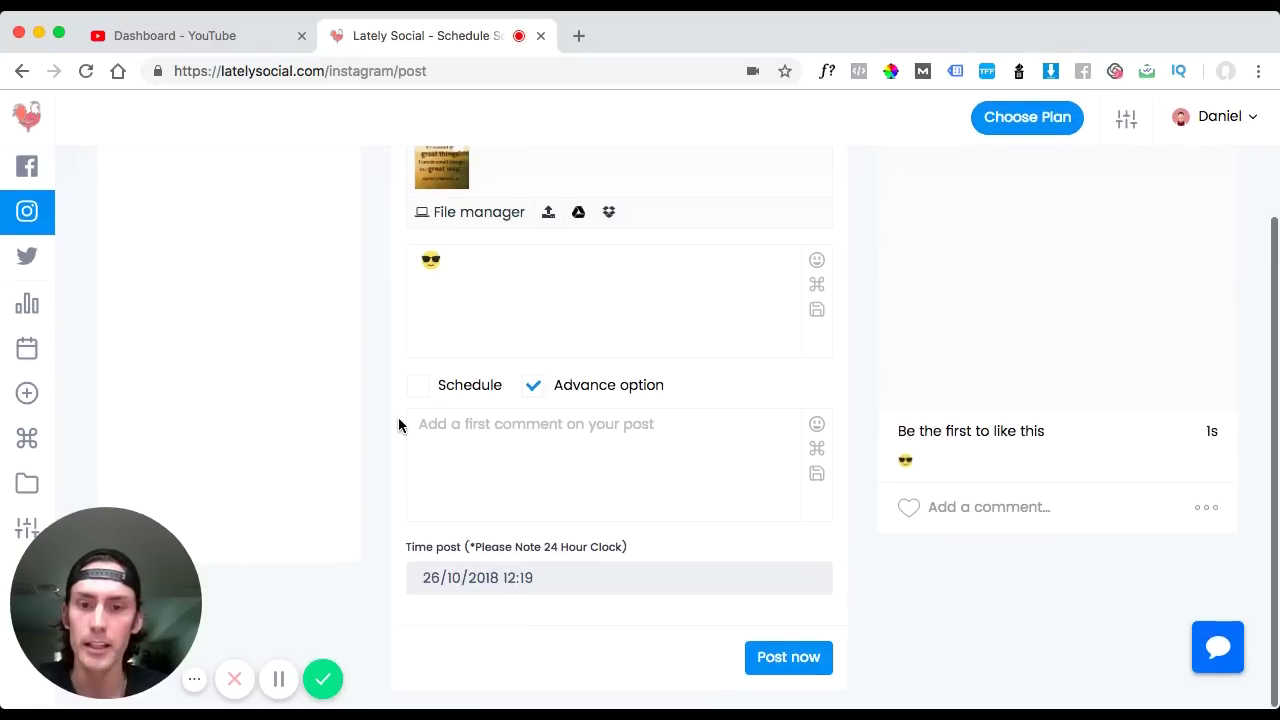